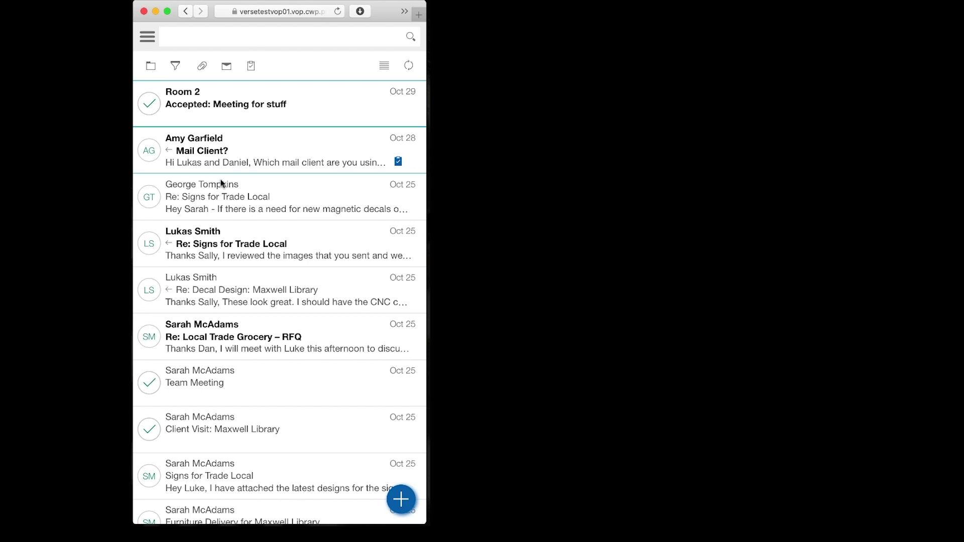
Open the 'Mail Client?' message and reply to everyone on it.
{"action": "left_click", "coordinate": [265, 157]}
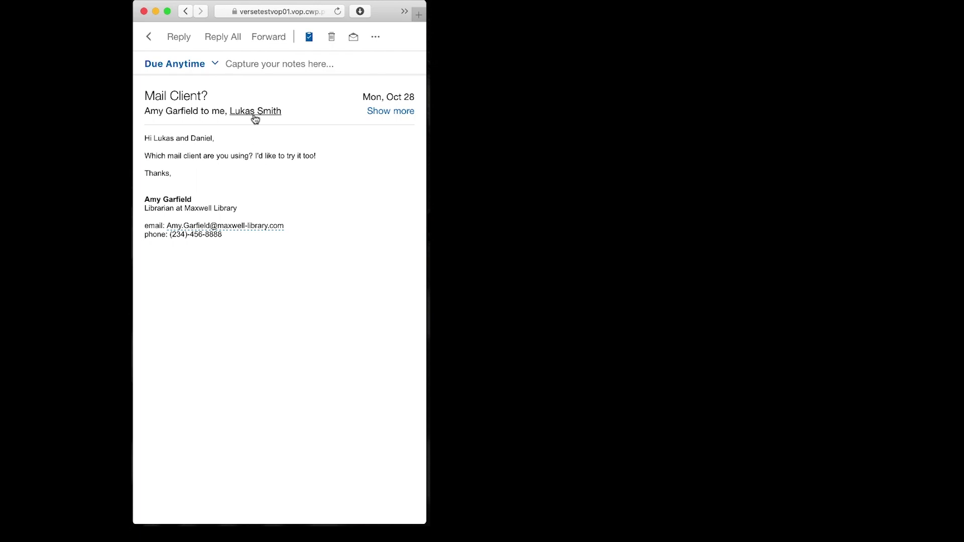
{"action": "left_click", "coordinate": [226, 38]}
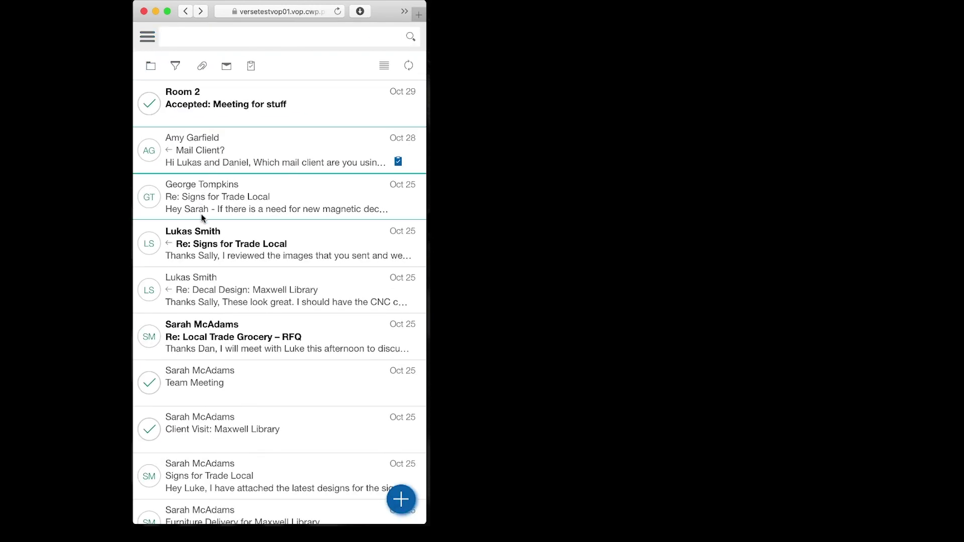
Read the Re: Signs for Trade Local, Local Trade Grocery RFQ and Room 2 acceptance messages in turn.
{"action": "left_click", "coordinate": [199, 252]}
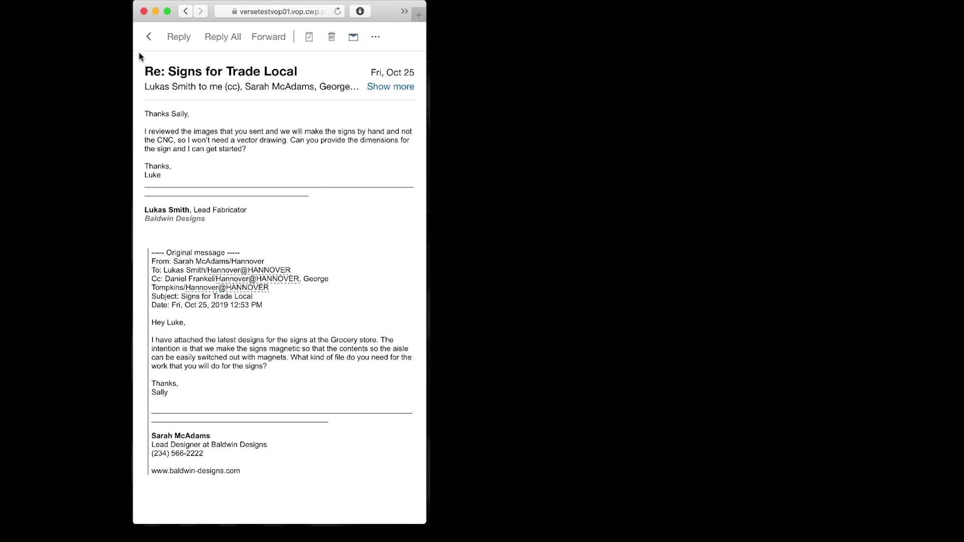
{"action": "left_click", "coordinate": [147, 39]}
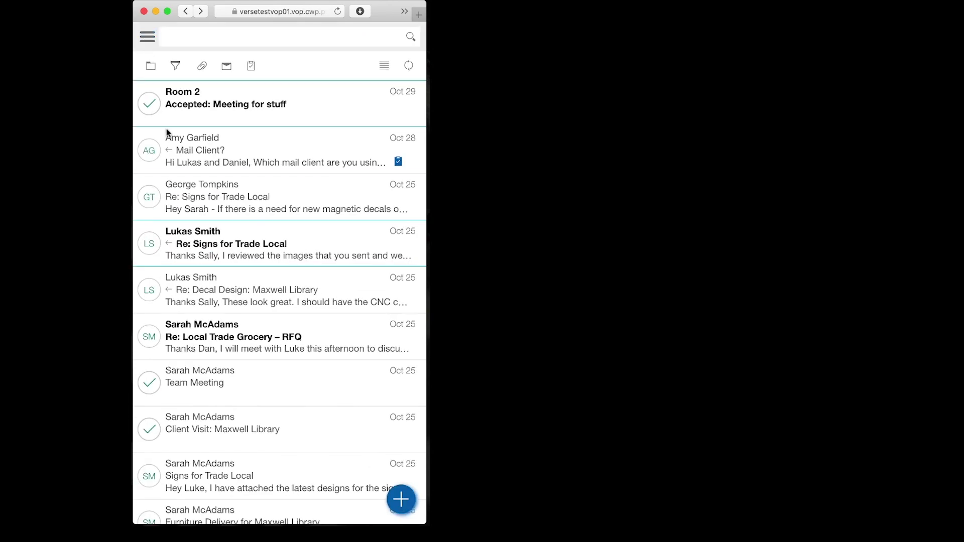
{"action": "left_click", "coordinate": [182, 336]}
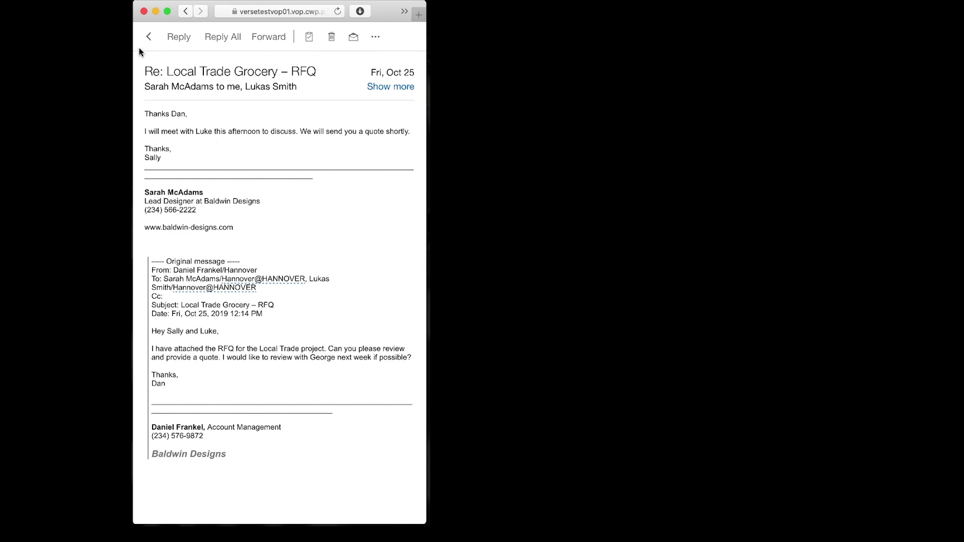
{"action": "left_click", "coordinate": [147, 37]}
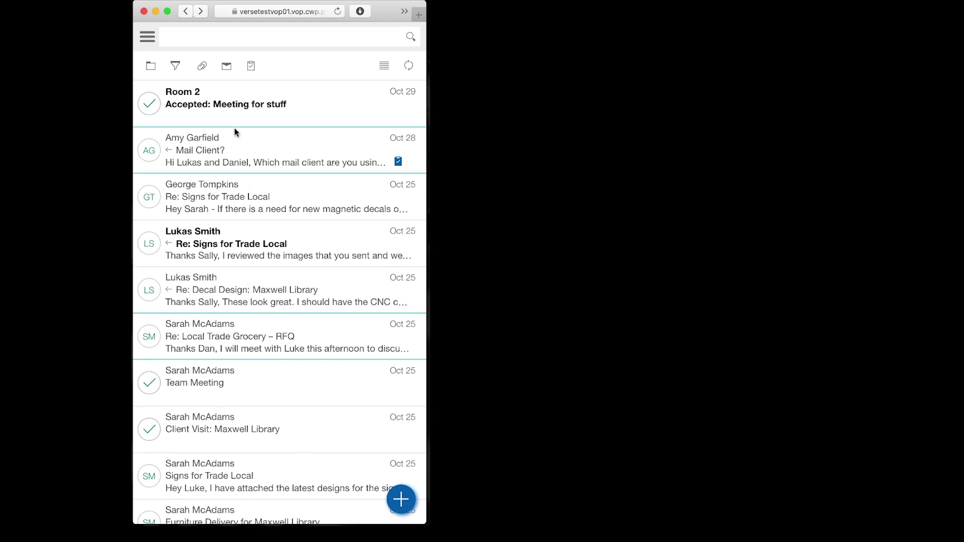
{"action": "left_click", "coordinate": [240, 105]}
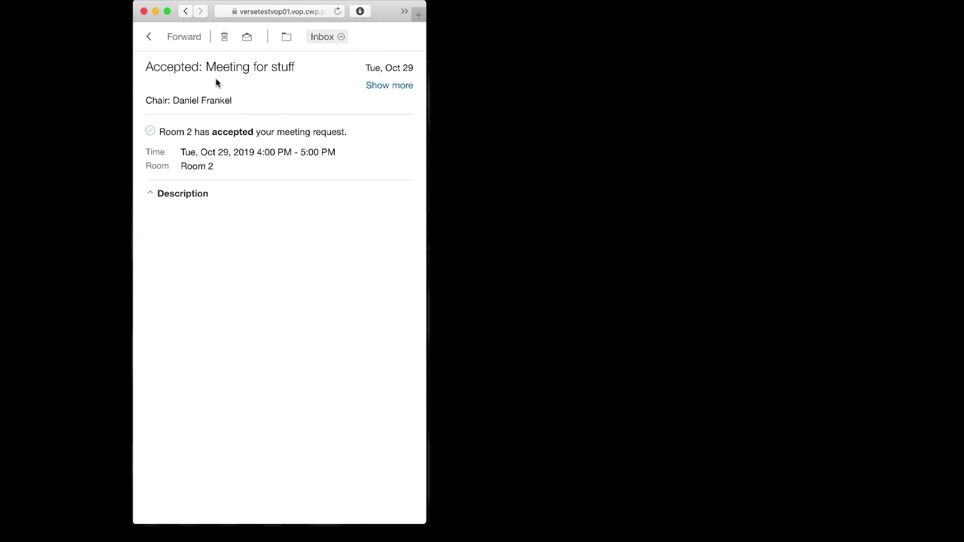
{"action": "left_click", "coordinate": [147, 37]}
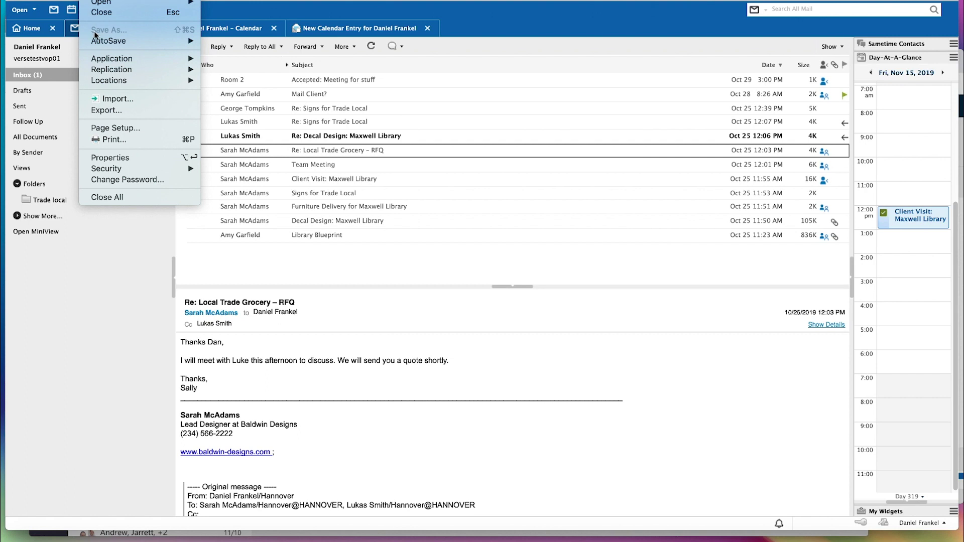
Bring up the HCL Notes application menu showing the Preferences entry.
{"action": "mouse_move", "coordinate": [111, 70]}
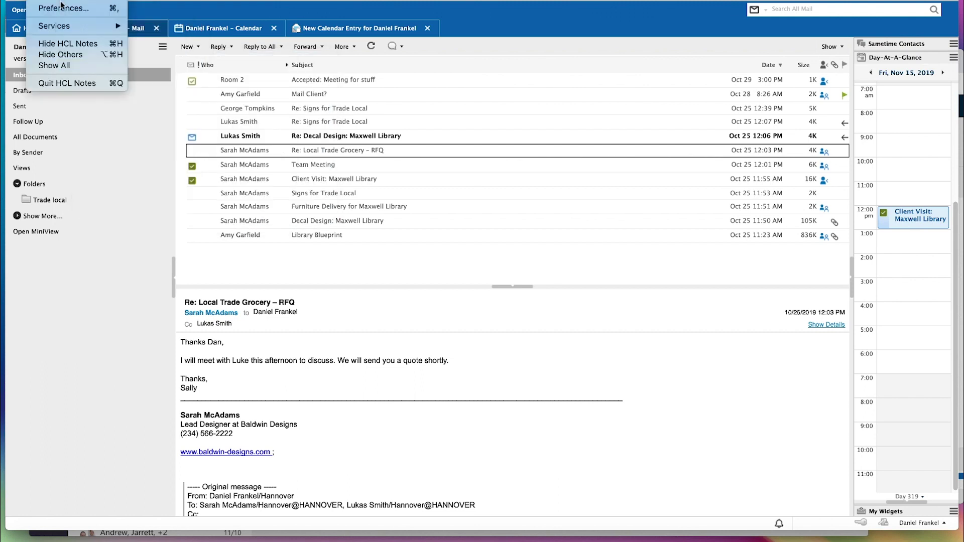
{"action": "left_click", "coordinate": [198, 126]}
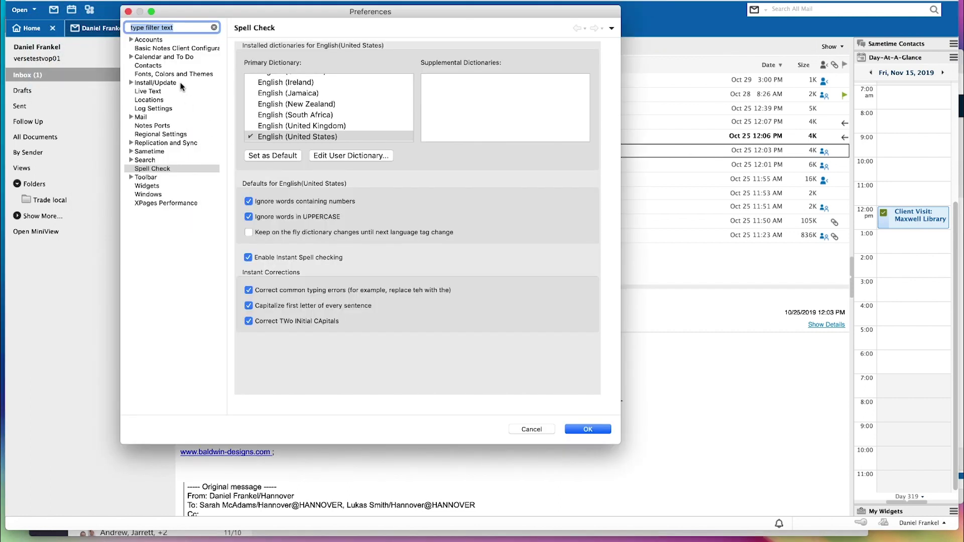
{"action": "left_click", "coordinate": [176, 75]}
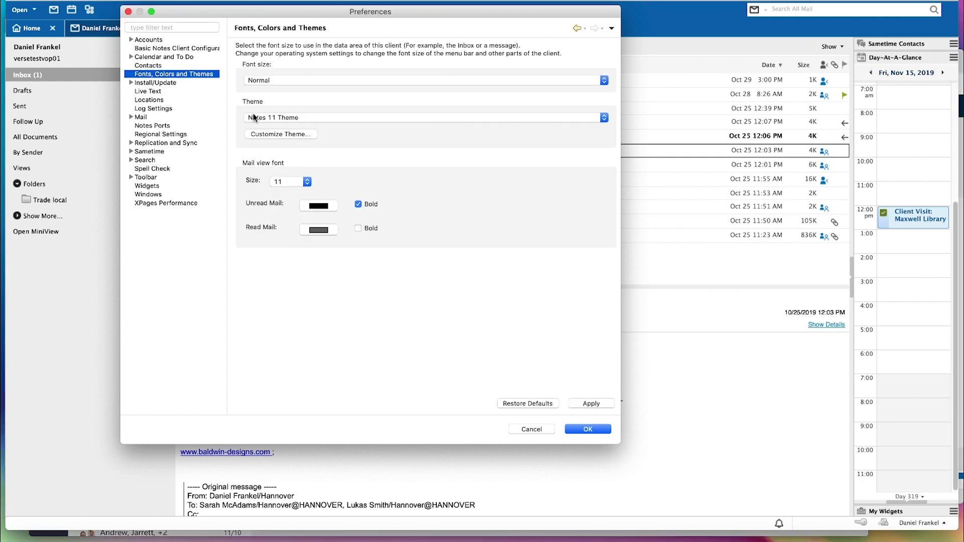
{"action": "left_click", "coordinate": [319, 117]}
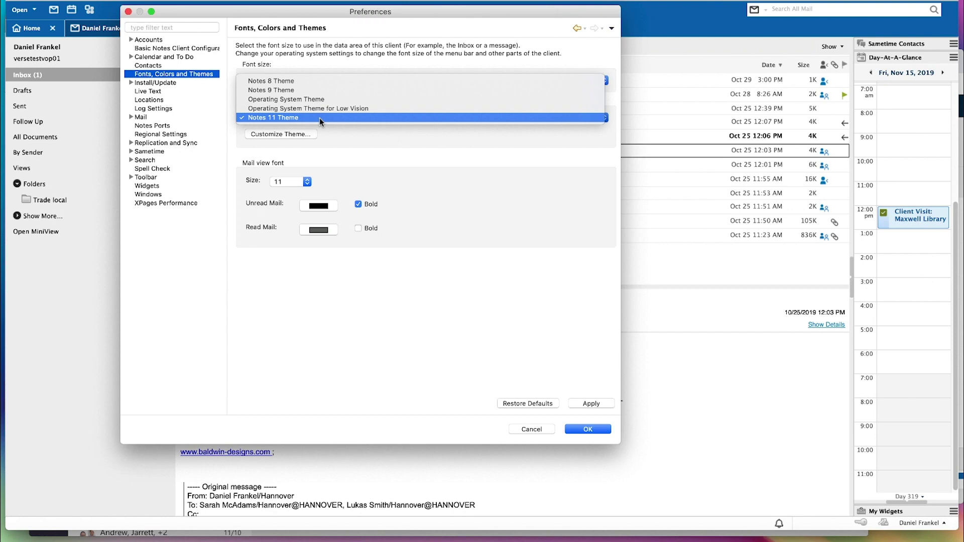
{"action": "left_click", "coordinate": [319, 117]}
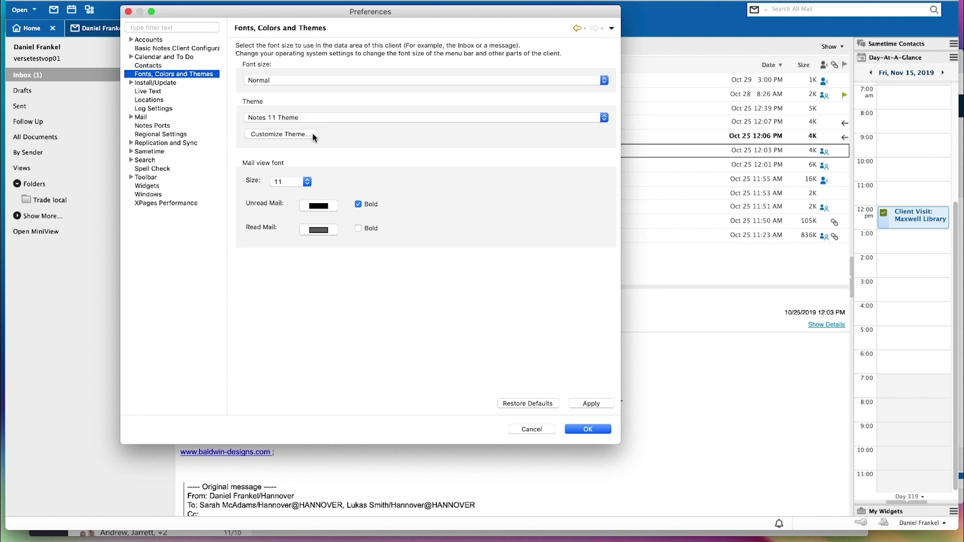
{"action": "left_click", "coordinate": [290, 136]}
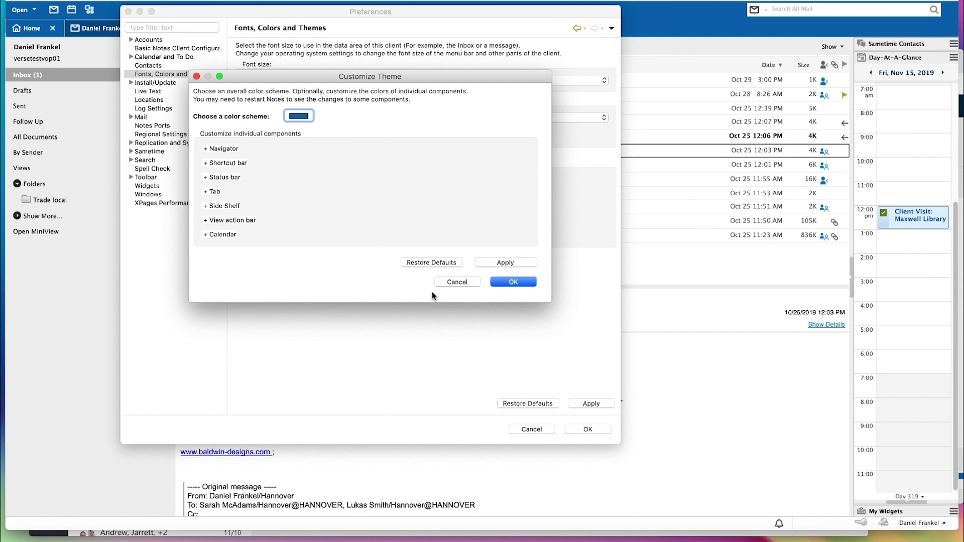
{"action": "left_click", "coordinate": [516, 282]}
{"action": "left_click", "coordinate": [533, 429]}
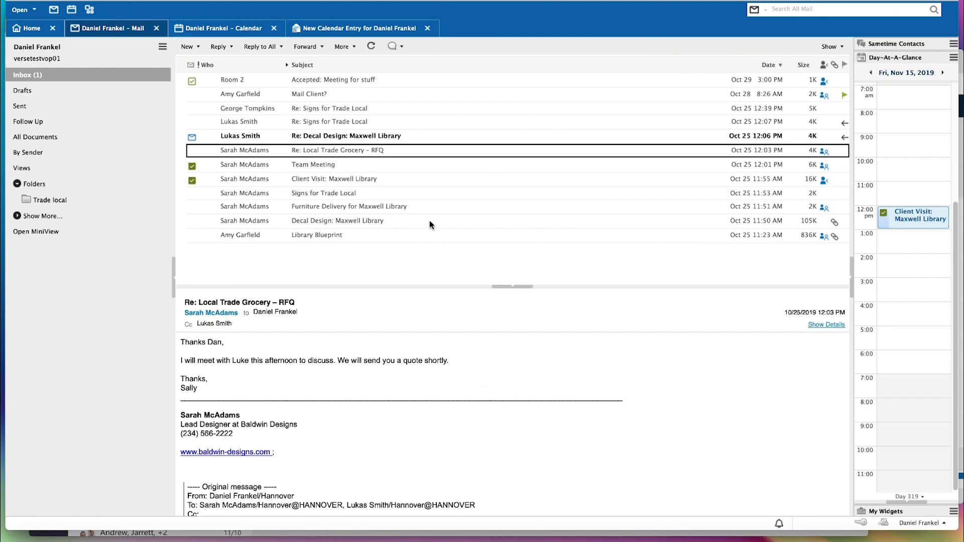
Send a reply-all thank-you note to the sender of Re: Decal Design: Maxwell Library.
{"action": "left_click", "coordinate": [404, 122]}
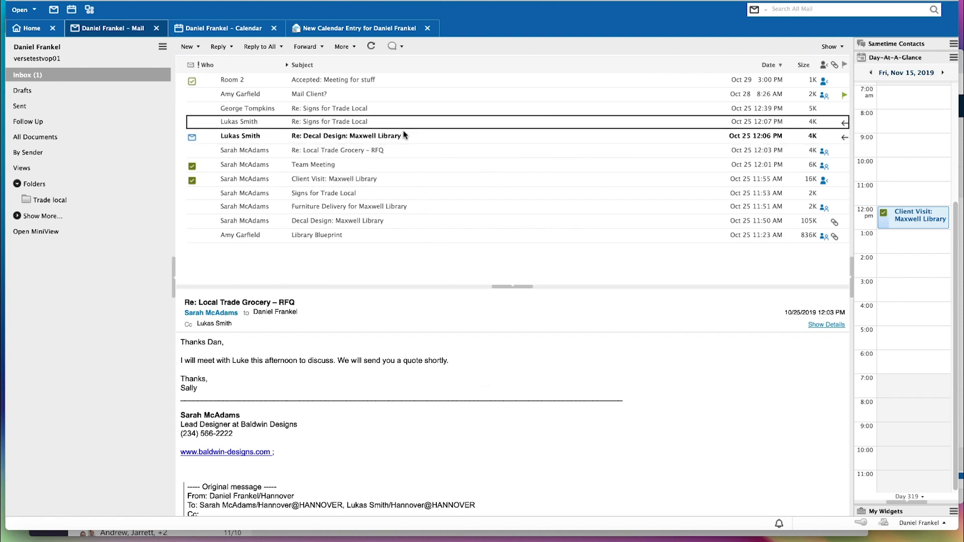
{"action": "left_click", "coordinate": [390, 139]}
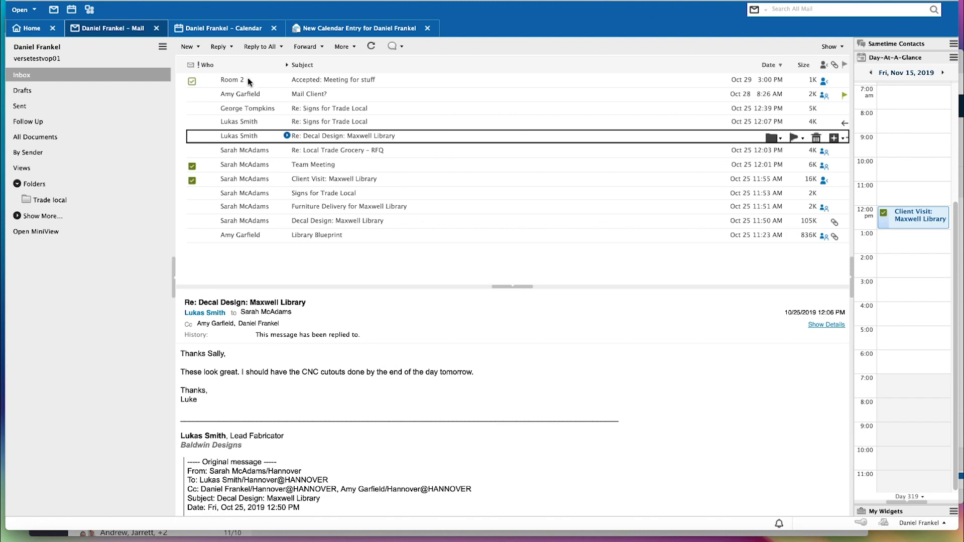
{"action": "left_click", "coordinate": [253, 50]}
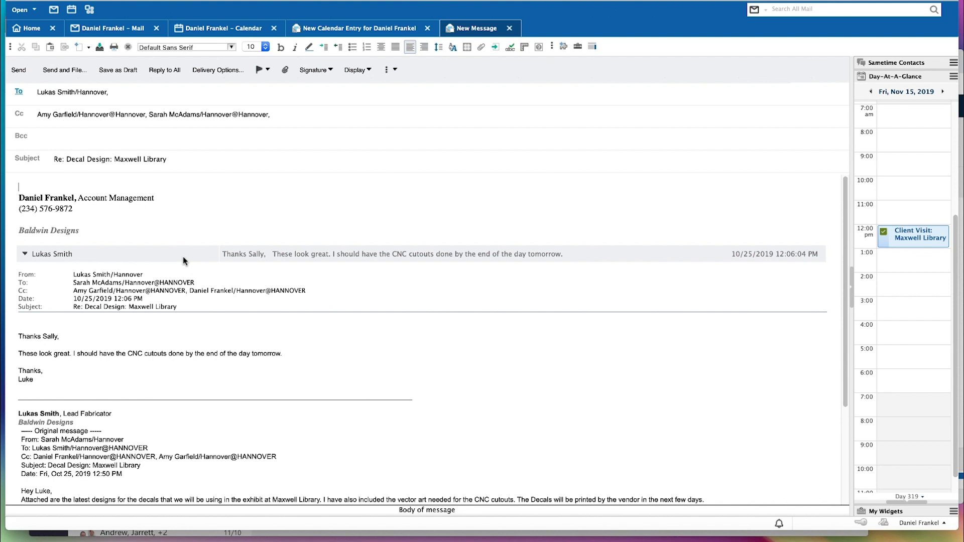
{"action": "type", "text": "hanks Lukas!"}
{"action": "key", "text": "Return"}
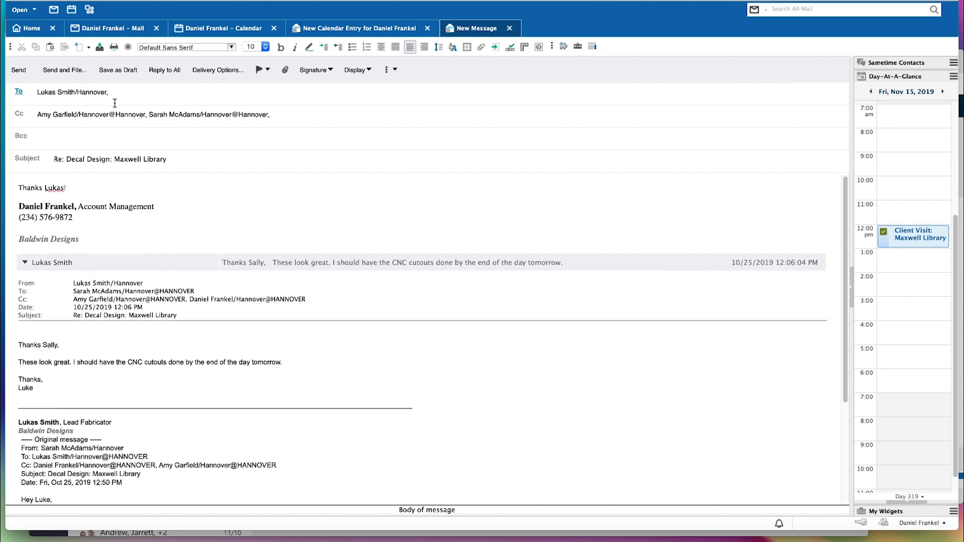
{"action": "left_click", "coordinate": [19, 70]}
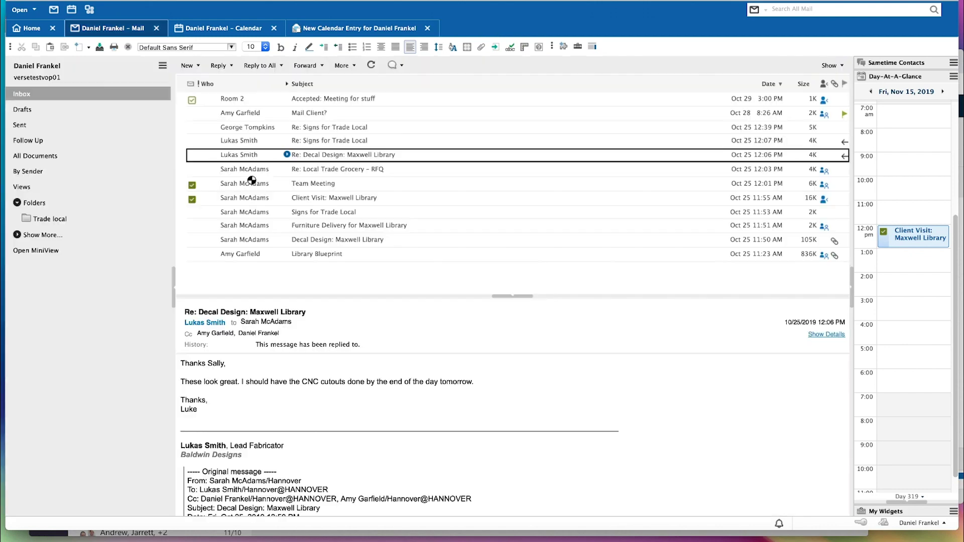
Send a 'Yes!' reply to the Re: Signs for Trade Local message.
{"action": "left_click", "coordinate": [248, 121]}
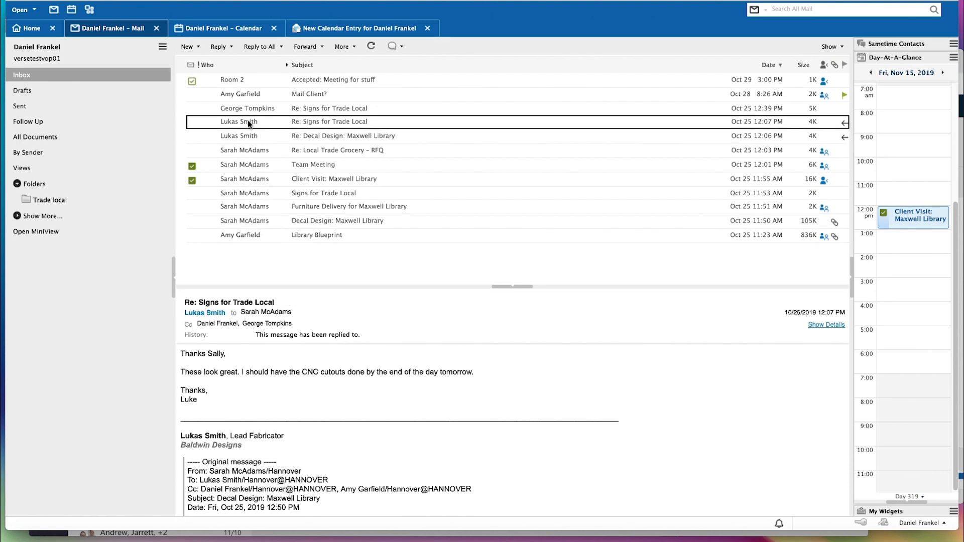
{"action": "left_click", "coordinate": [221, 48]}
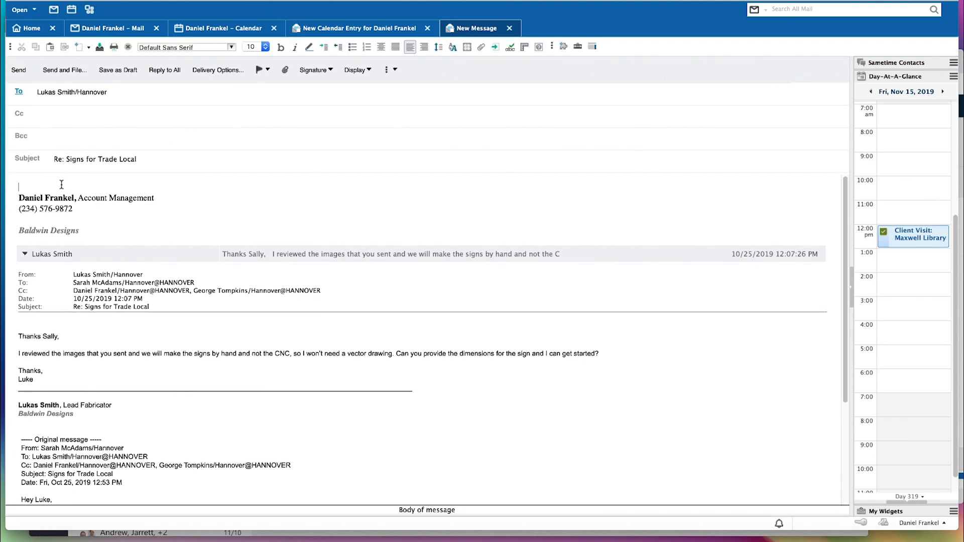
{"action": "type", "text": "Yes!"}
{"action": "key", "text": "Return"}
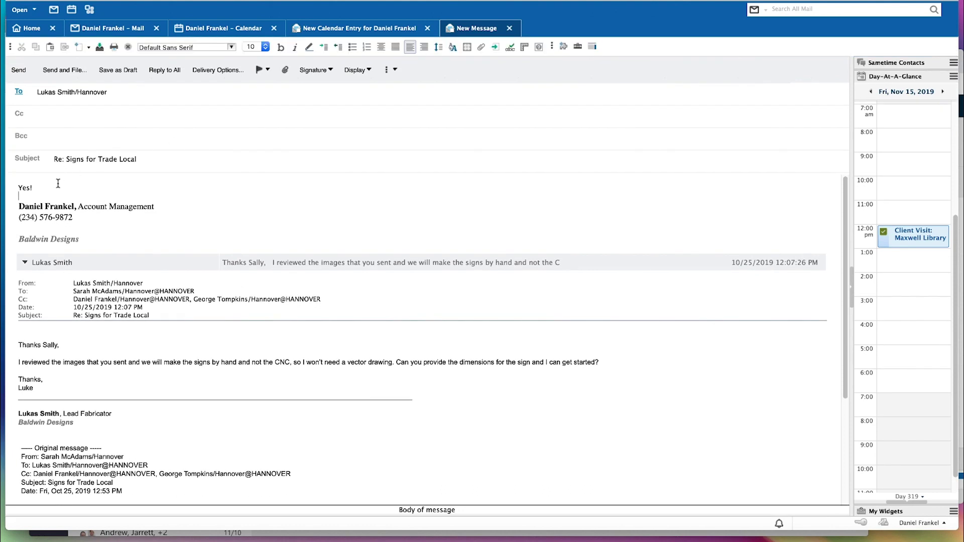
{"action": "left_click", "coordinate": [21, 68]}
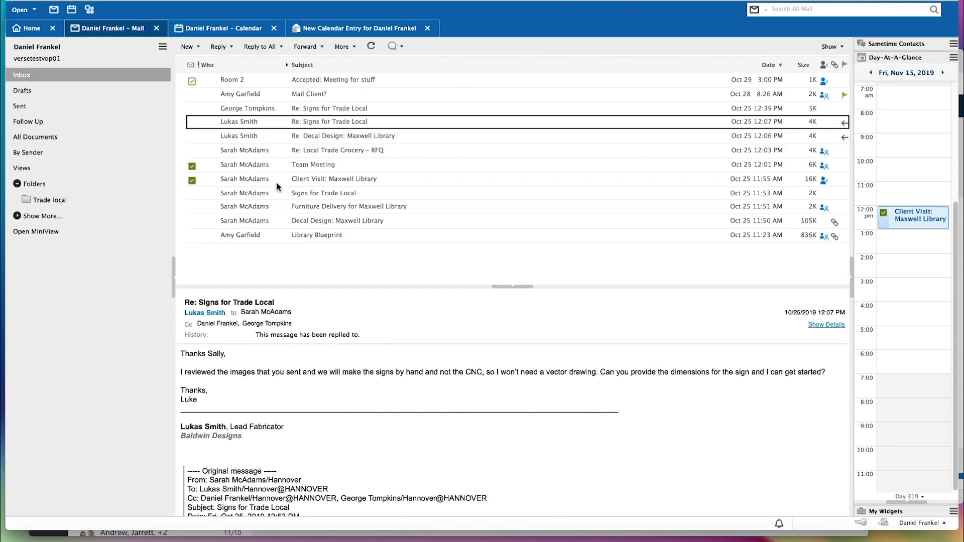
{"action": "mouse_move", "coordinate": [261, 123]}
{"action": "mouse_move", "coordinate": [598, 127]}
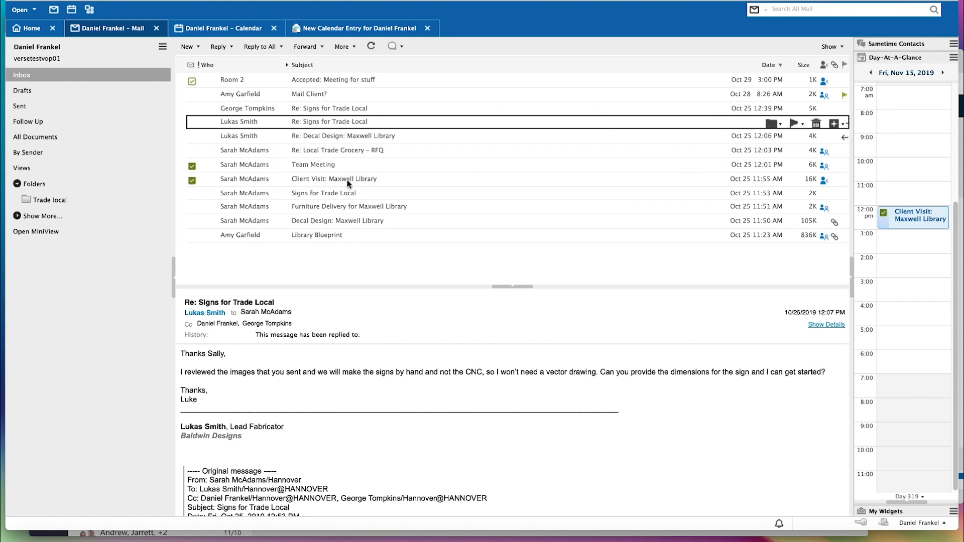
{"action": "left_click", "coordinate": [364, 150]}
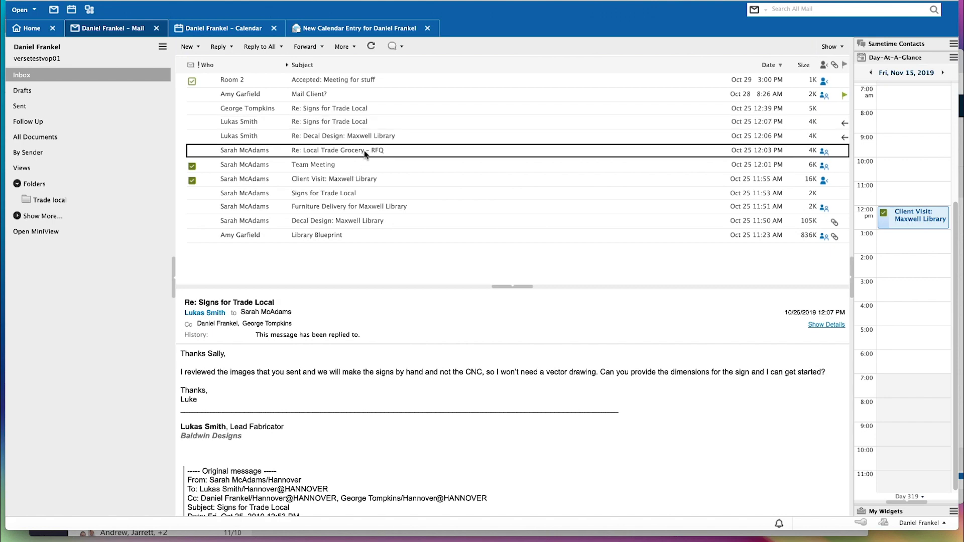
{"action": "double_click", "coordinate": [364, 149]}
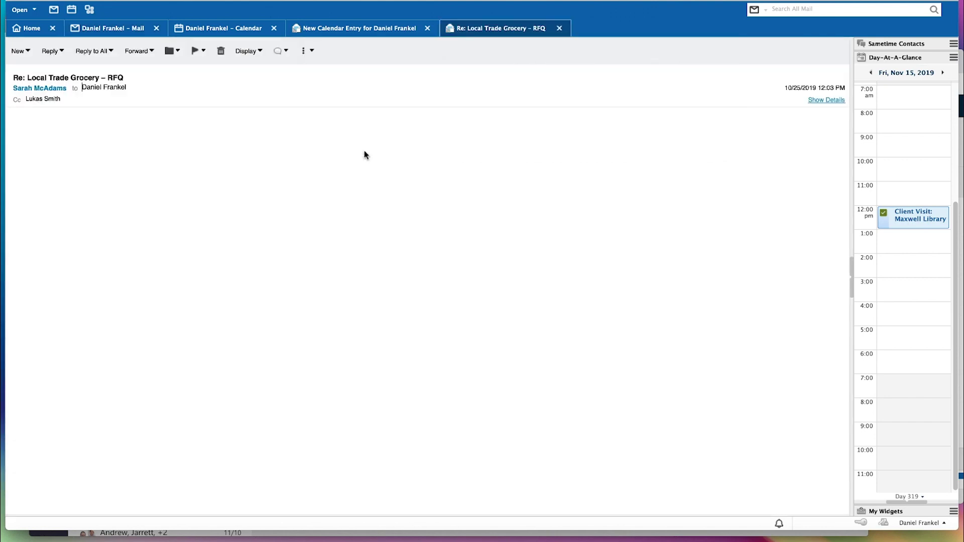
{"action": "left_click", "coordinate": [103, 0]}
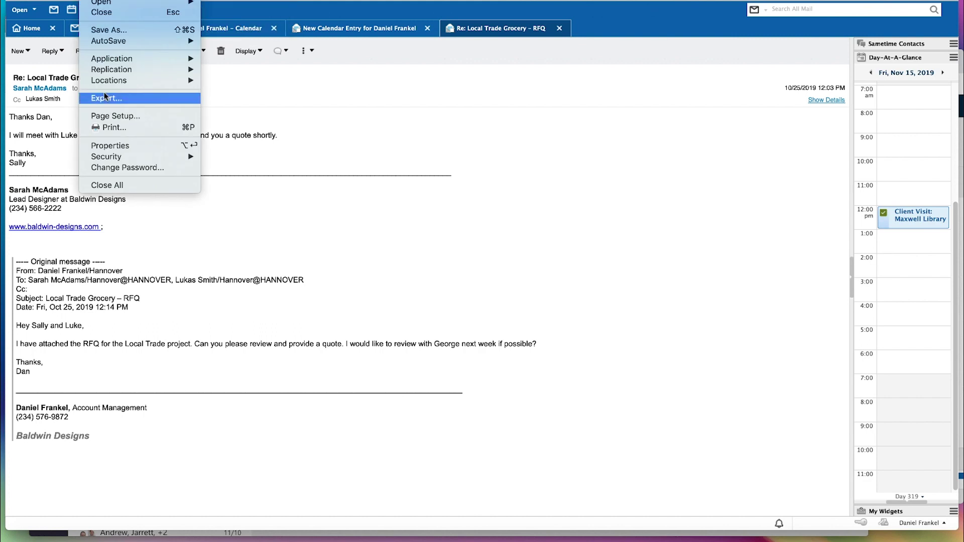
{"action": "left_click", "coordinate": [246, 144]}
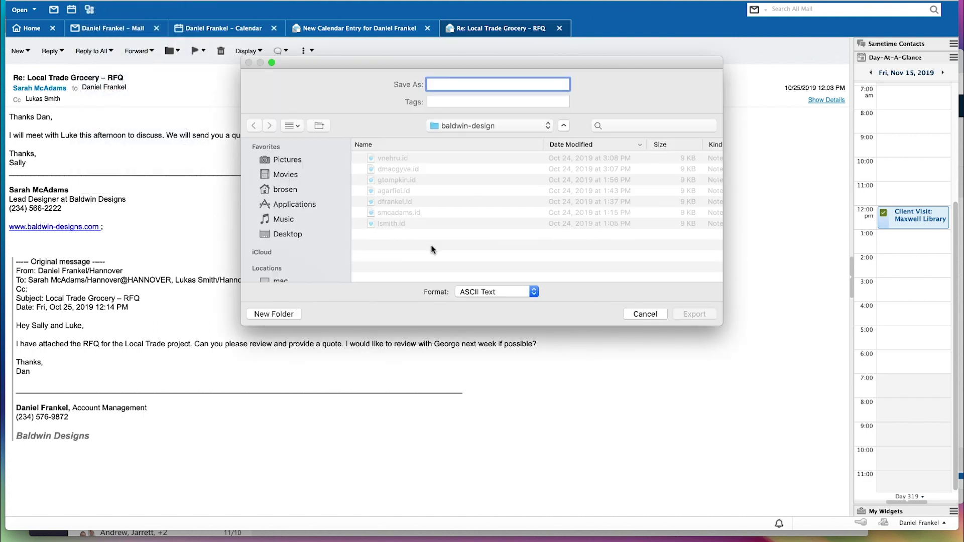
{"action": "left_click", "coordinate": [481, 289]}
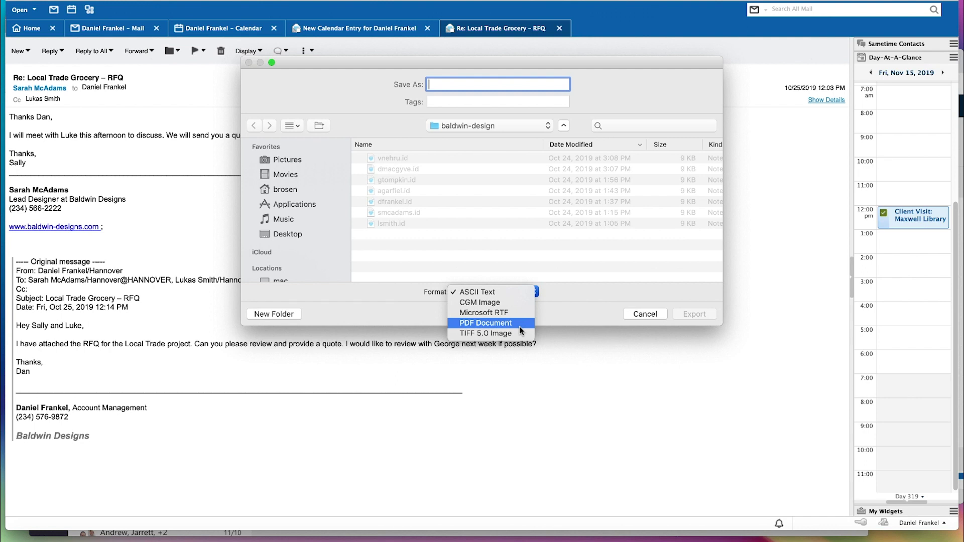
{"action": "left_click", "coordinate": [648, 315]}
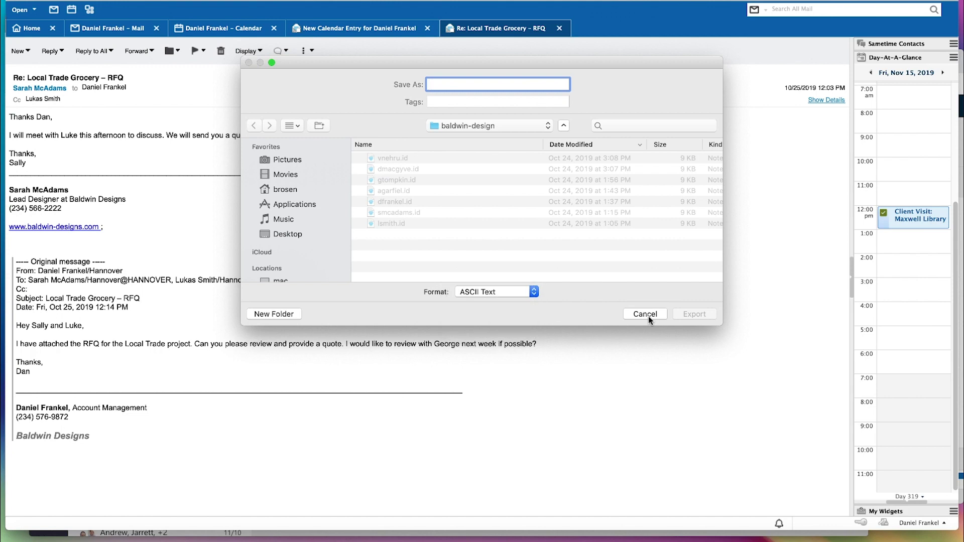
{"action": "left_click", "coordinate": [650, 315]}
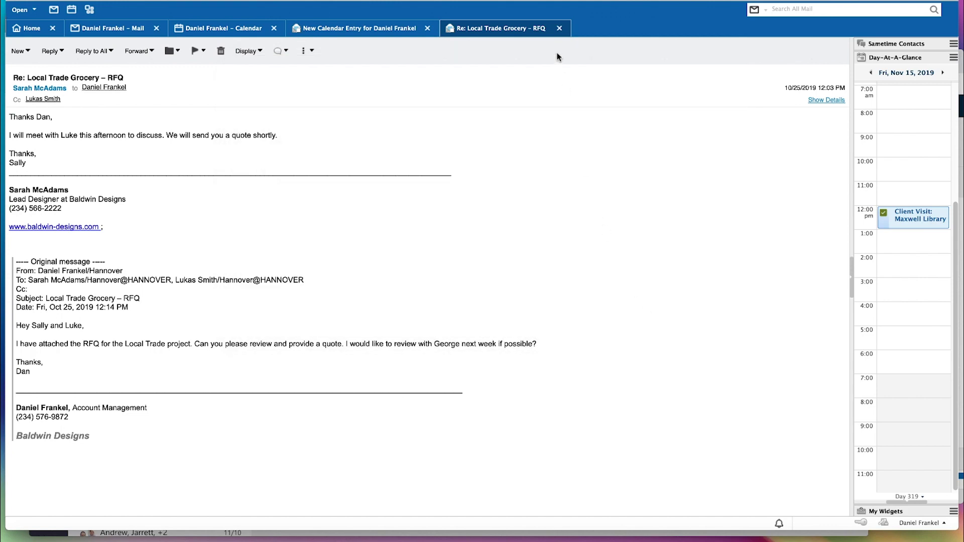
Close the RFQ reply, discard a blank new memo, and return to the New Calendar Entry form.
{"action": "left_click", "coordinate": [560, 28]}
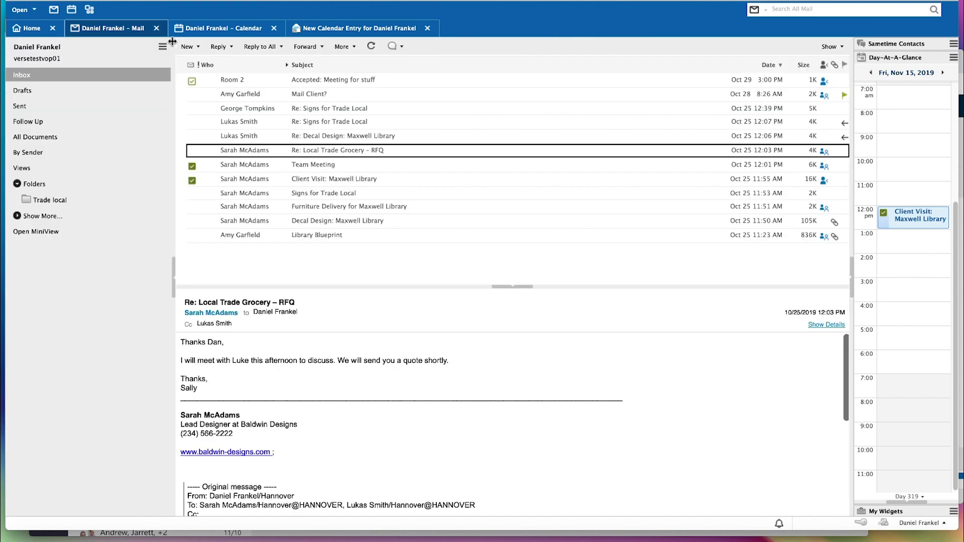
{"action": "key", "text": "ctrl+m"}
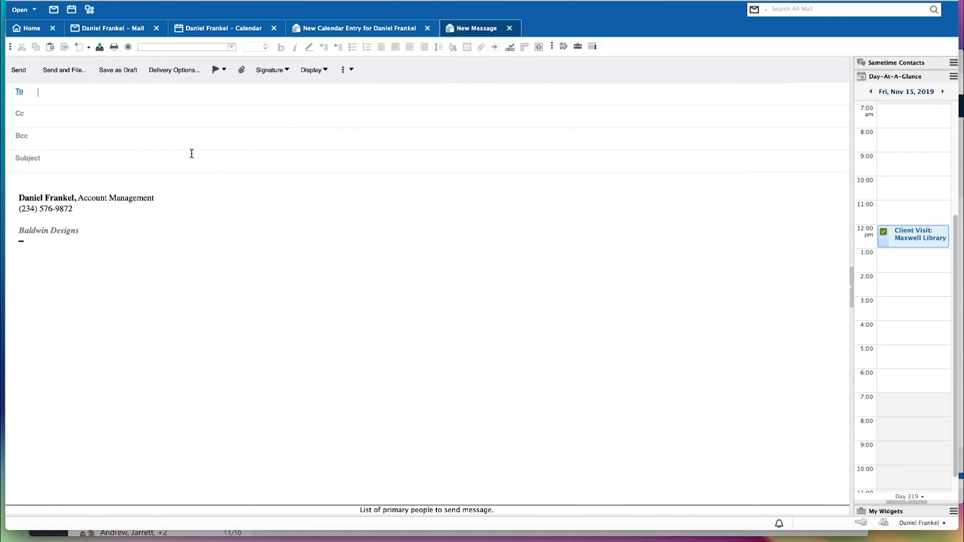
{"action": "left_click", "coordinate": [49, 184]}
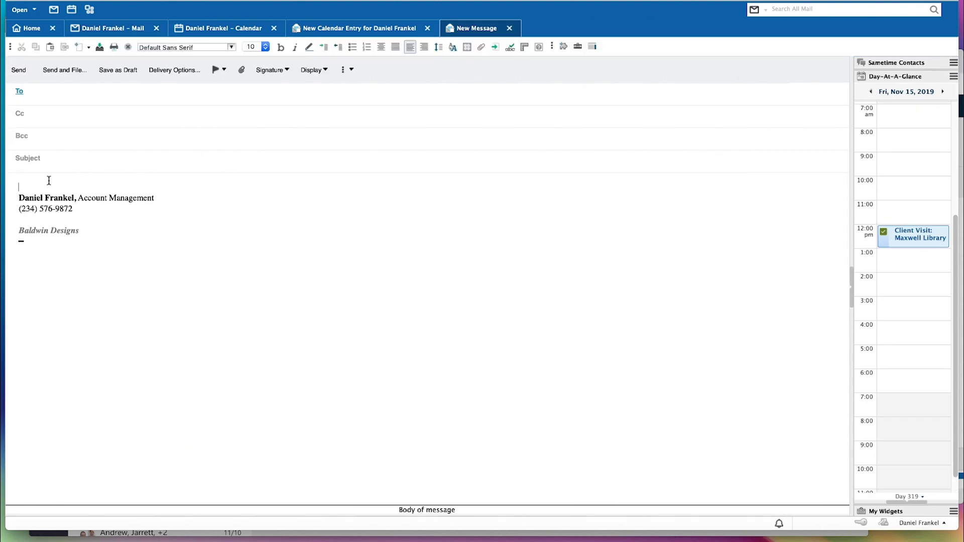
{"action": "key", "text": "Return"}
{"action": "key", "text": "Return"}
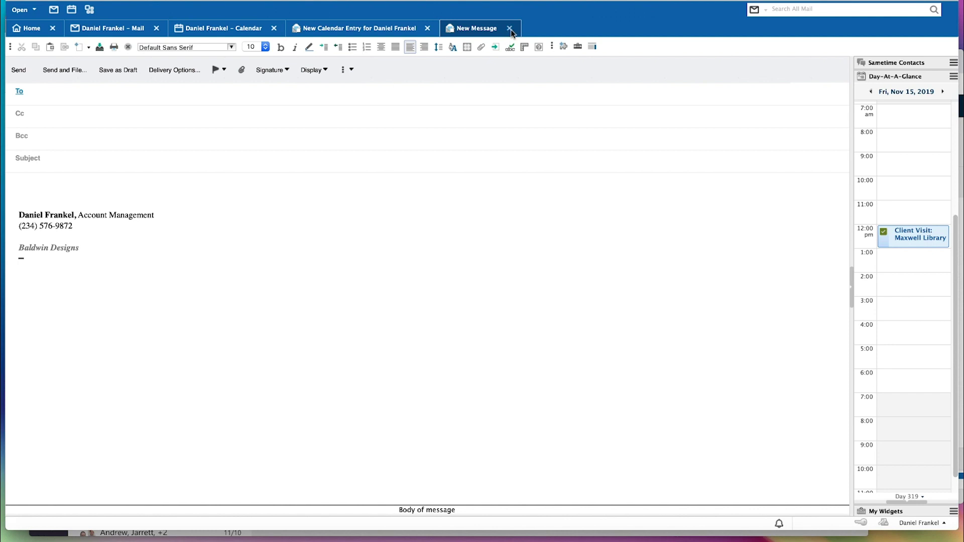
{"action": "key", "text": "Escape"}
{"action": "left_click", "coordinate": [381, 65]}
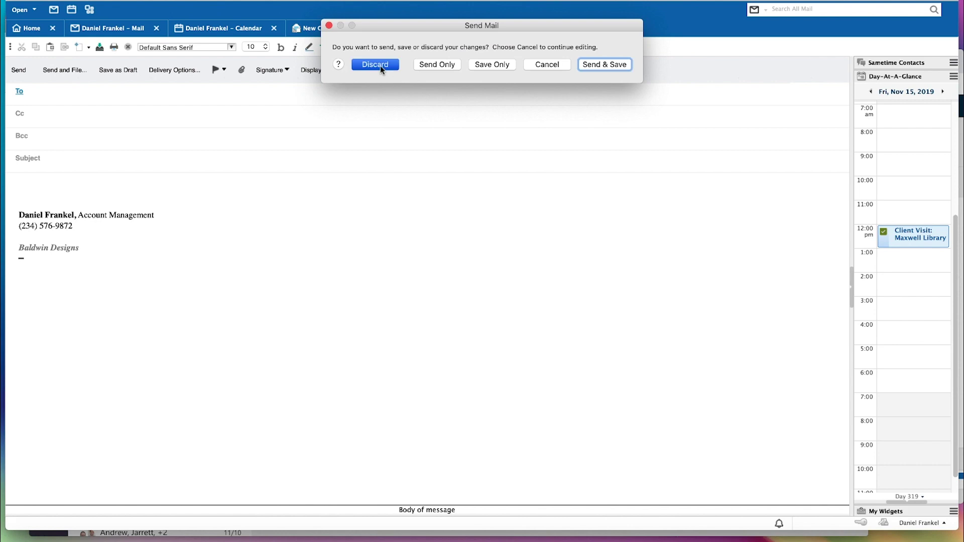
{"action": "left_click", "coordinate": [344, 29]}
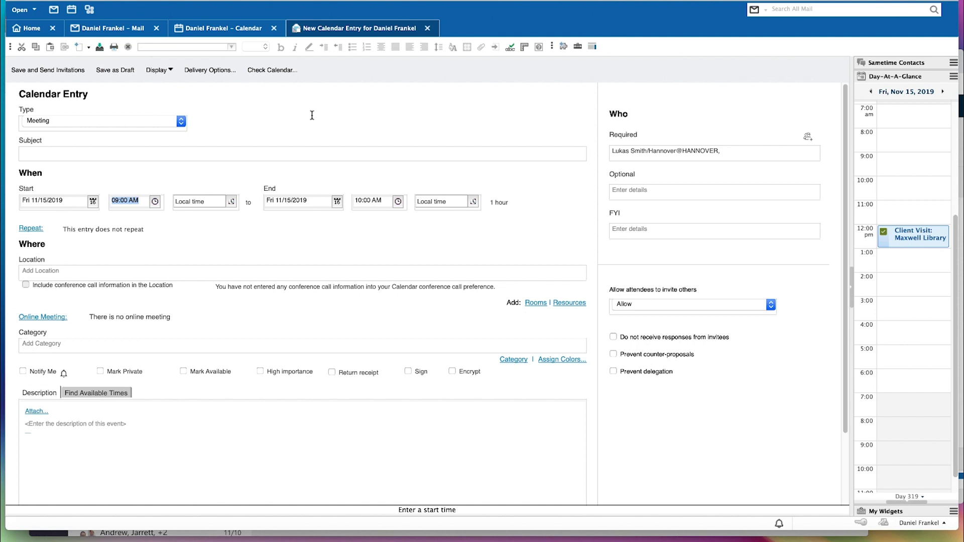
Enter a greeting to the invitee as the subject and set the end to Mon 11/18/2019, 10:00 AM.
{"action": "left_click", "coordinate": [268, 152]}
{"action": "type", "text": "Hey Lu"}
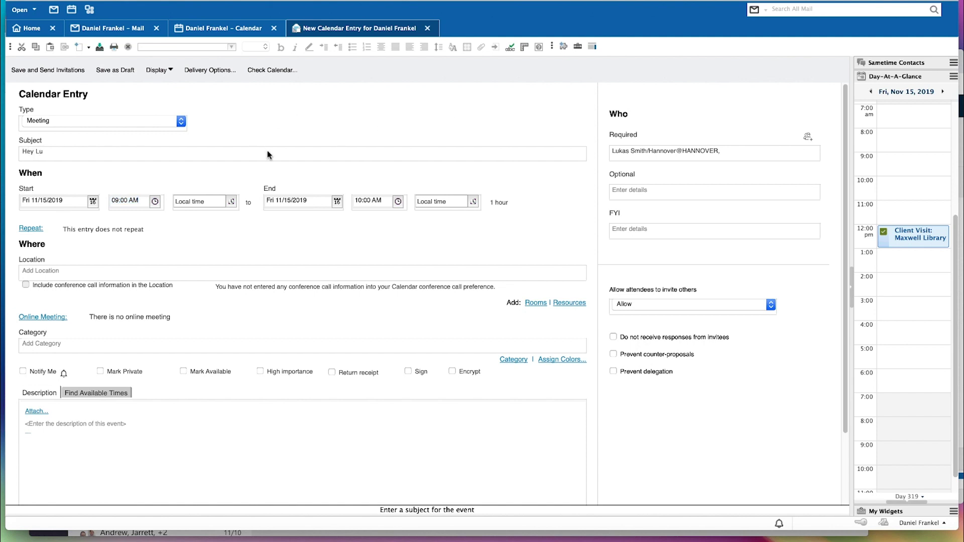
{"action": "type", "text": "kas"}
{"action": "left_click", "coordinate": [398, 204]}
{"action": "left_click", "coordinate": [369, 218]}
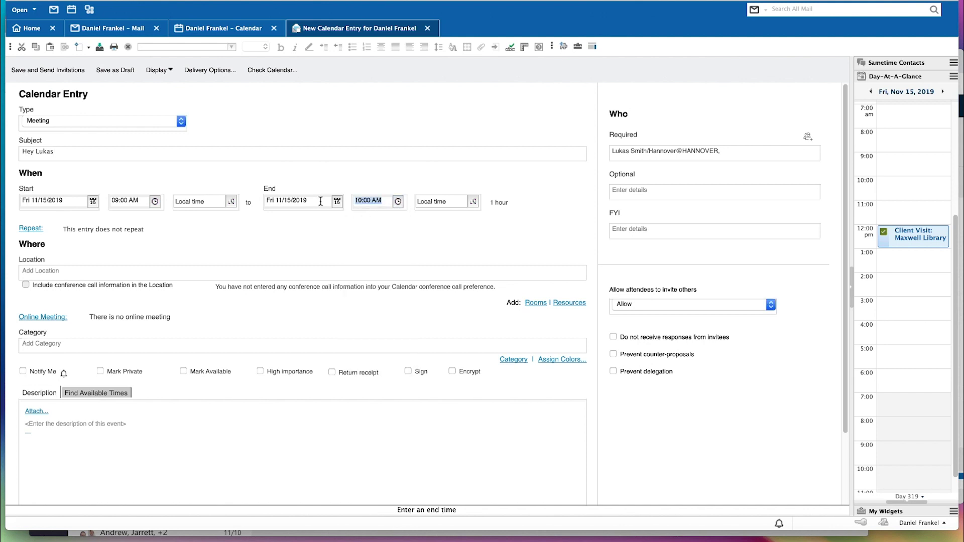
{"action": "left_click", "coordinate": [337, 201]}
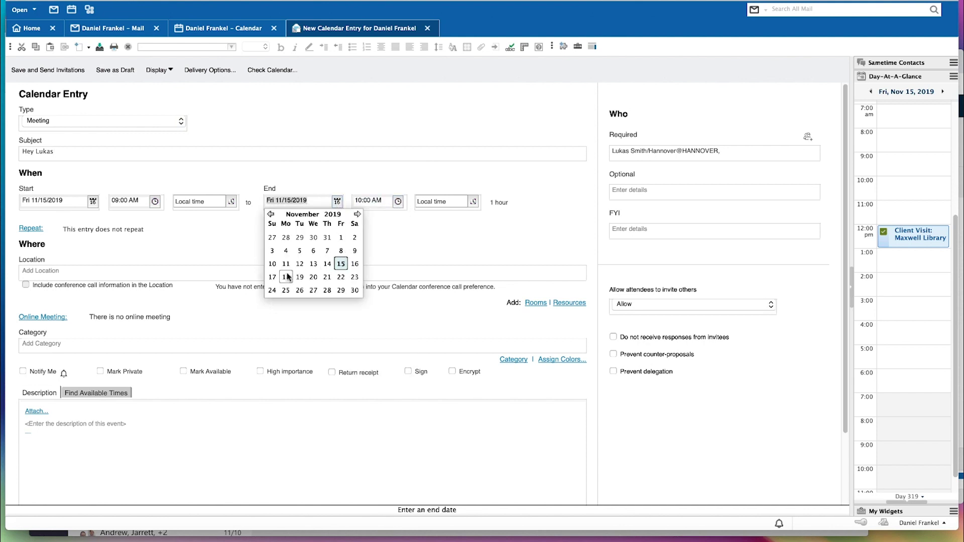
{"action": "left_click", "coordinate": [286, 276]}
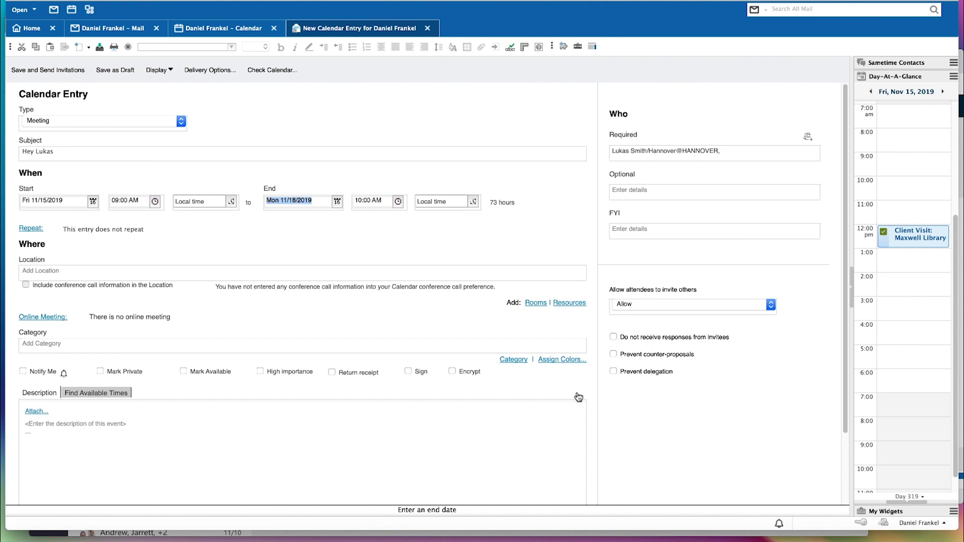
Check invitees' free times, set attendee invites to Don't allow, and save and send invitations.
{"action": "left_click", "coordinate": [81, 396]}
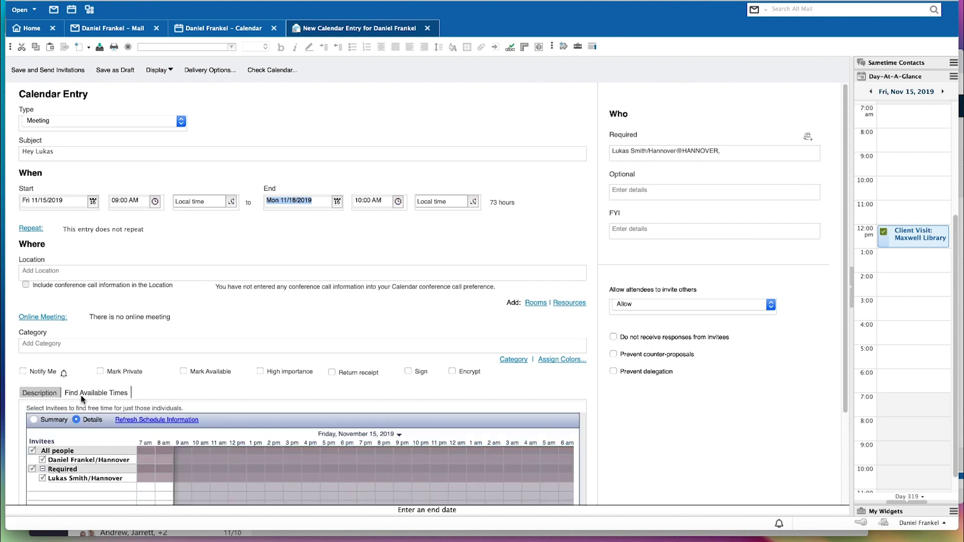
{"action": "scroll", "coordinate": [233, 420], "scroll_direction": "down", "scroll_amount": 1}
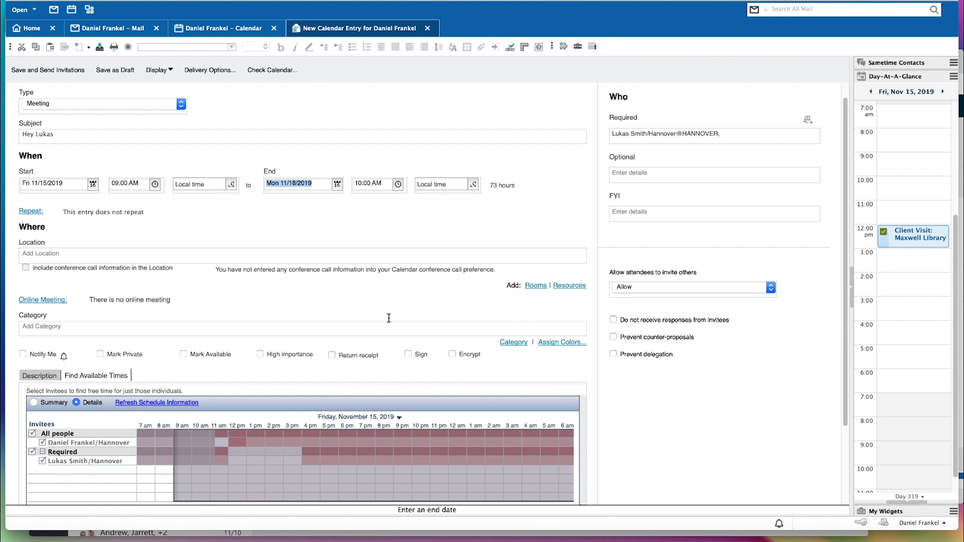
{"action": "scroll", "coordinate": [389, 317], "scroll_direction": "up", "scroll_amount": 1}
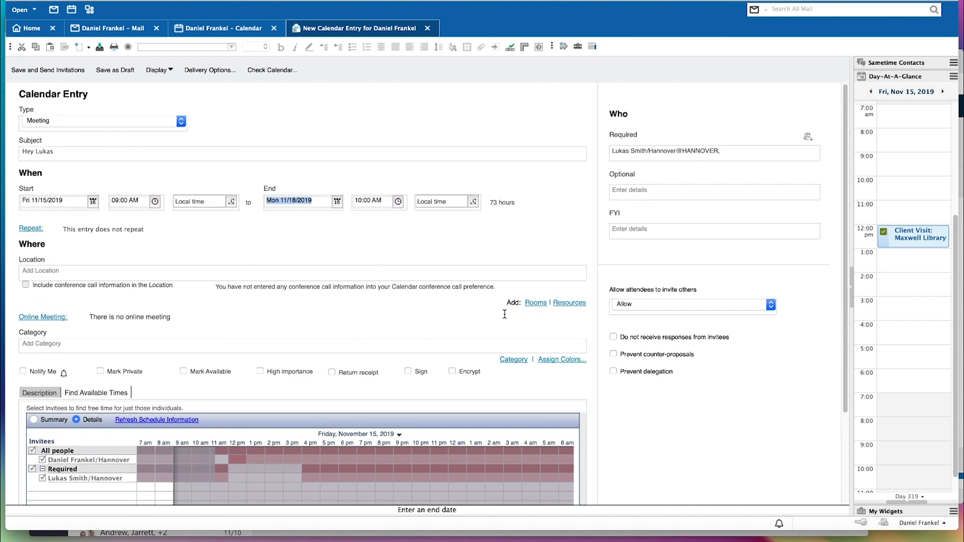
{"action": "left_click", "coordinate": [727, 305]}
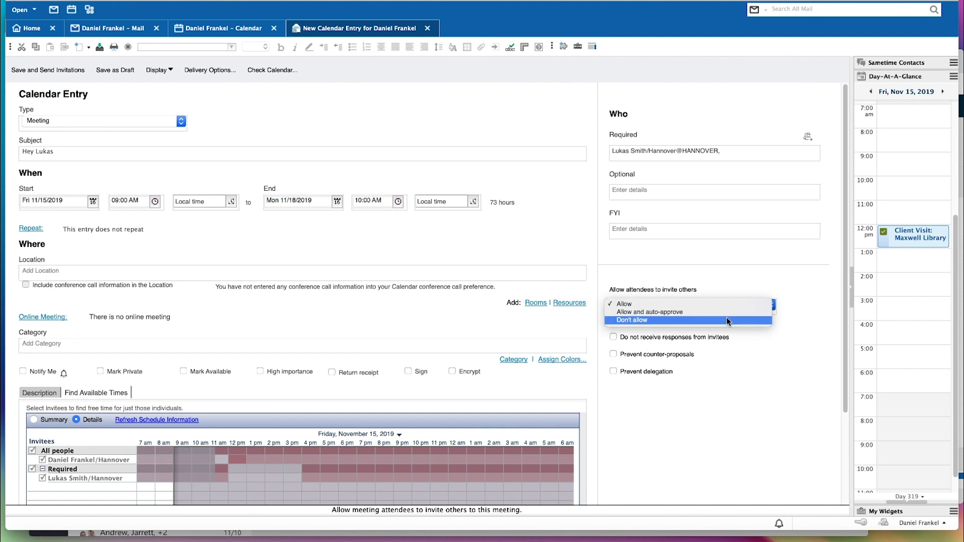
{"action": "left_click", "coordinate": [728, 320]}
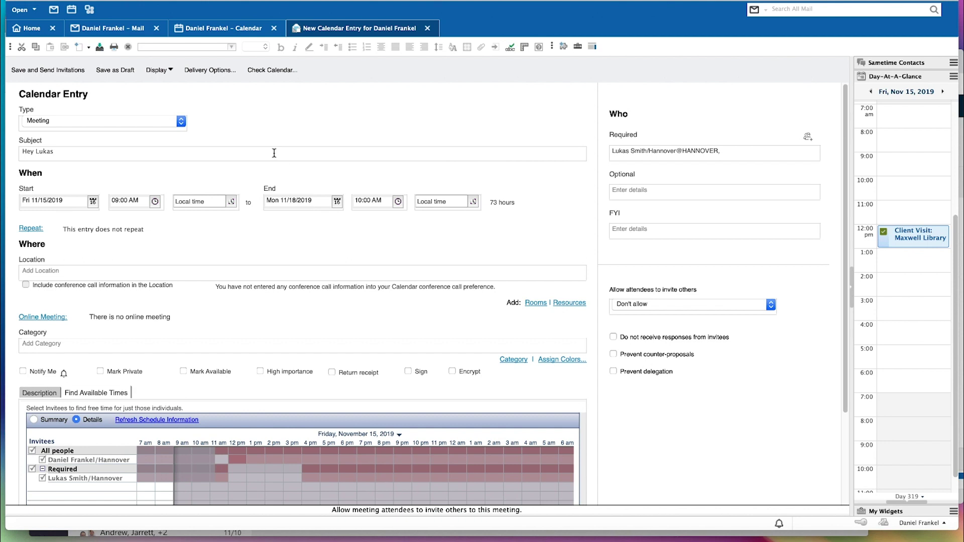
{"action": "left_click", "coordinate": [37, 70]}
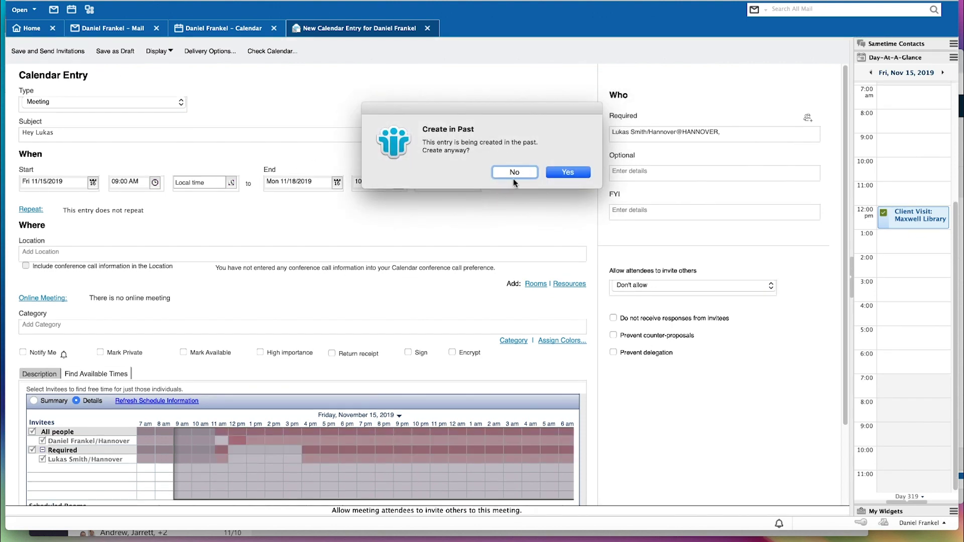
Confirm creating the meeting in the past and switch to the HCL Verse inbox.
{"action": "left_click", "coordinate": [569, 173]}
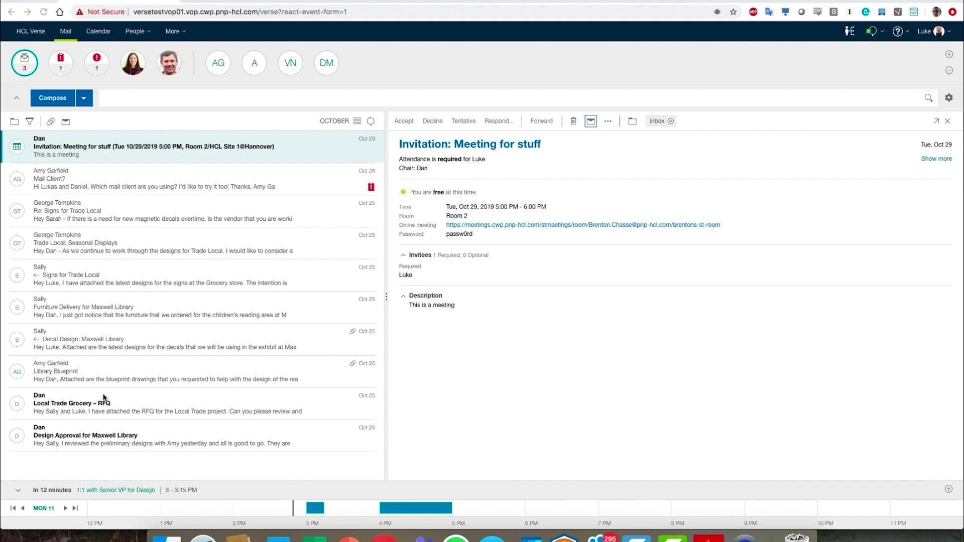
{"action": "mouse_move", "coordinate": [96, 406]}
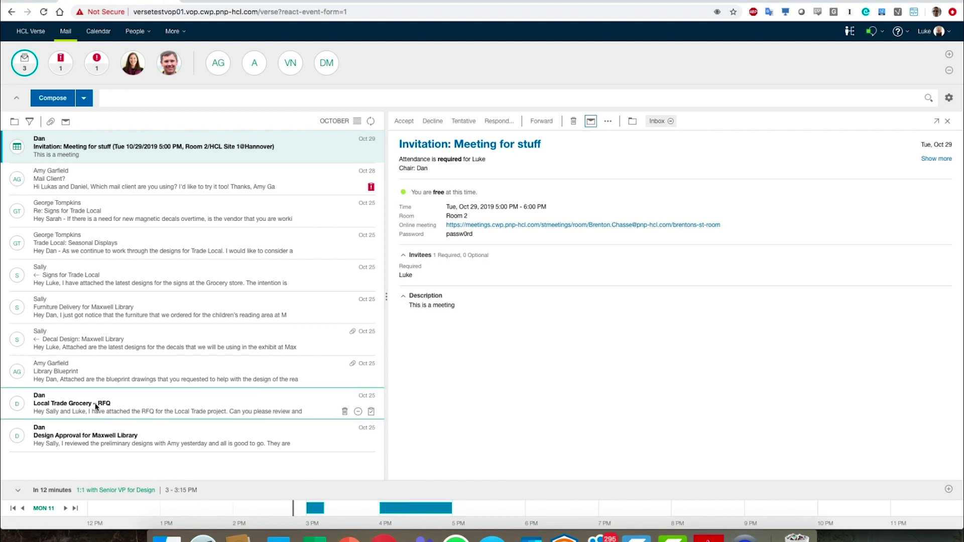
Read the Local Trade Grocery – RFQ email, check its more-actions menu, then open the Meeting for stuff invitation.
{"action": "left_click", "coordinate": [96, 407]}
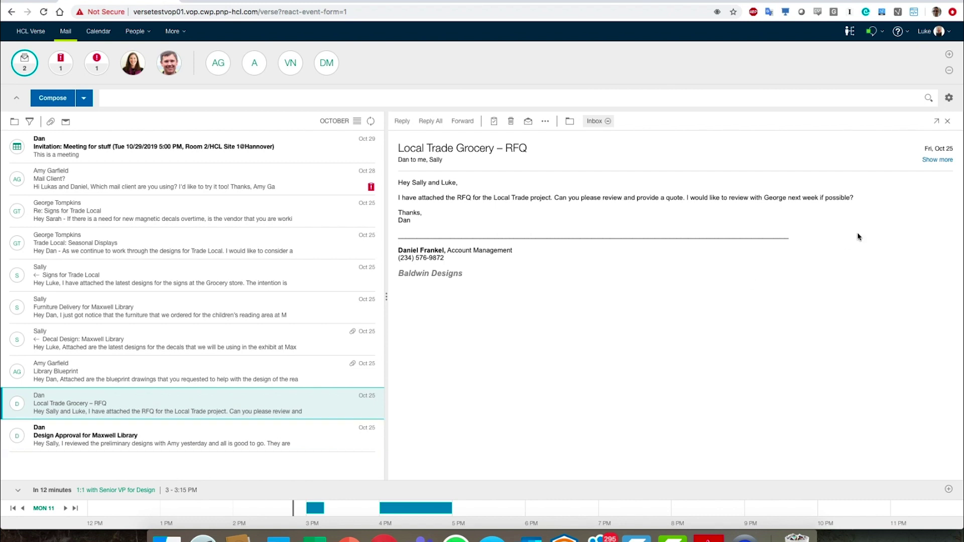
{"action": "left_click", "coordinate": [544, 123]}
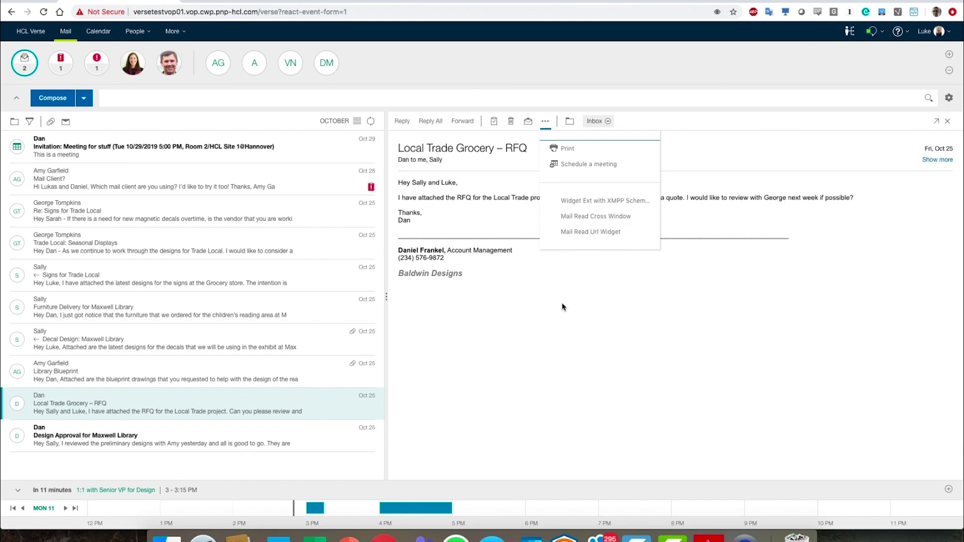
{"action": "left_click", "coordinate": [563, 349]}
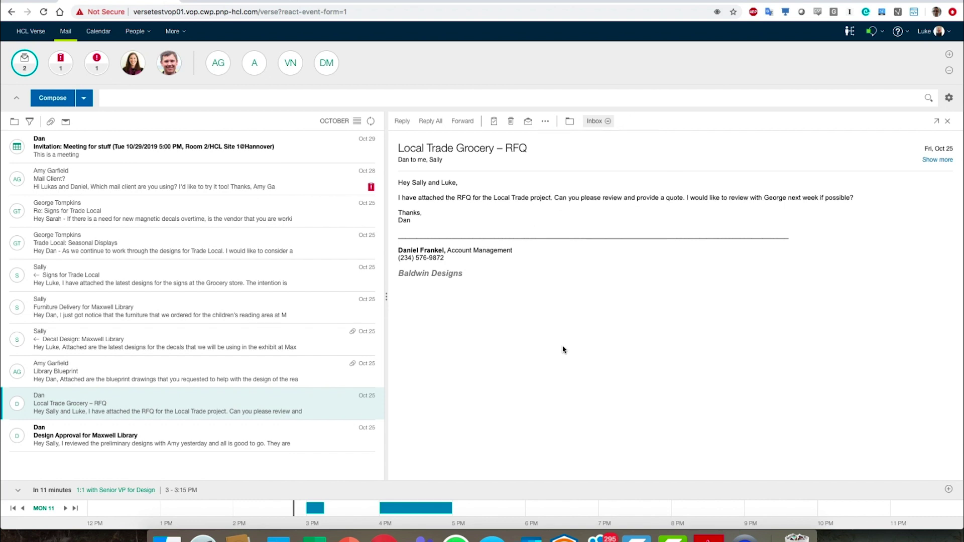
{"action": "left_click", "coordinate": [225, 144]}
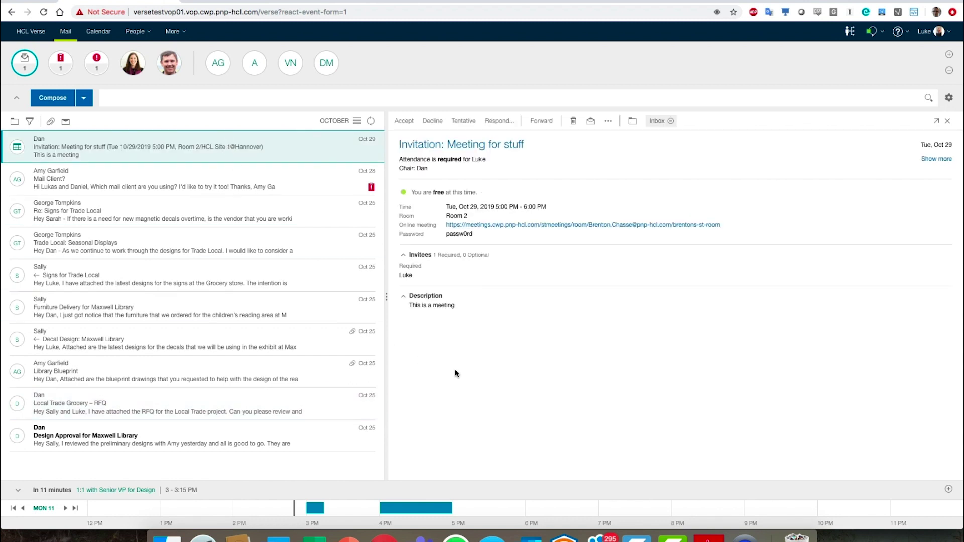
Accept the Meeting for stuff invitation.
{"action": "left_click", "coordinate": [405, 122]}
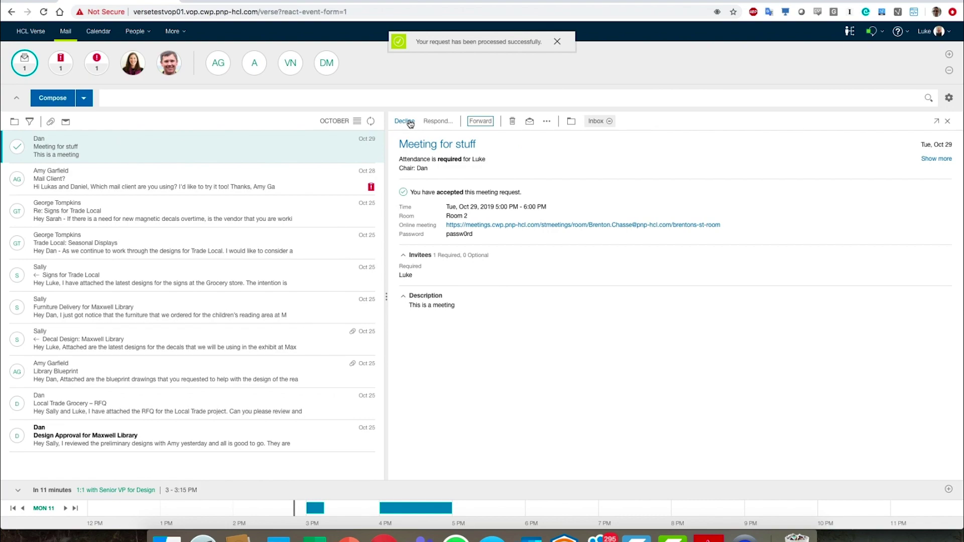
{"action": "key", "text": "ctrl+Up"}
{"action": "key", "text": "Escape"}
Create a new calendar event with the subject 'New meeting'.
{"action": "left_click", "coordinate": [949, 491]}
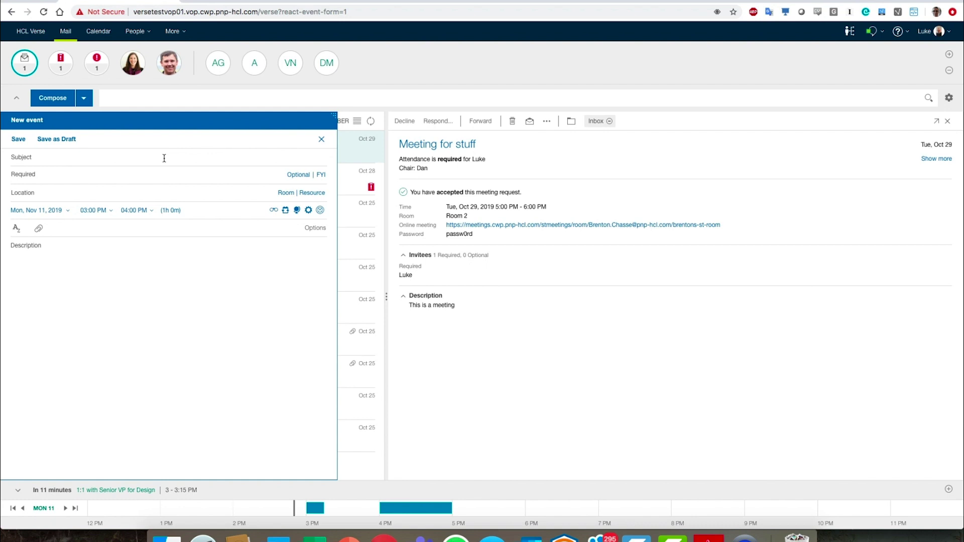
{"action": "left_click", "coordinate": [164, 158]}
{"action": "type", "text": "New meeting"}
Show start times free for all attendees and add typed text to the end of the subject.
{"action": "left_click", "coordinate": [274, 211]}
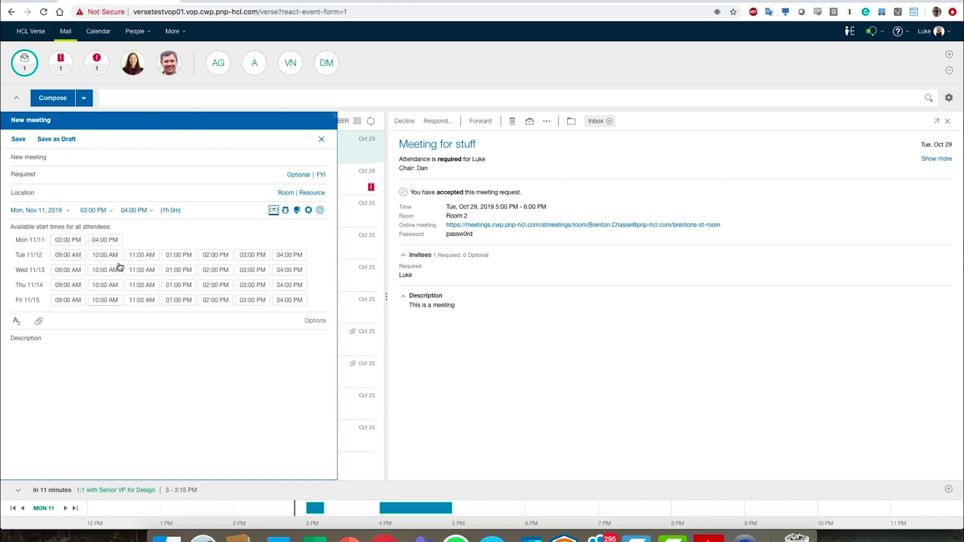
{"action": "left_click", "coordinate": [76, 156]}
{"action": "type", "text": "sally"}
{"action": "key", "text": "BackSpace"}
{"action": "key", "text": "BackSpace"}
{"action": "key", "text": "BackSpace"}
{"action": "type", "text": "s"}
Add the suggested contact as a required attendee of the meeting.
{"action": "left_click", "coordinate": [65, 175]}
{"action": "type", "text": "s"}
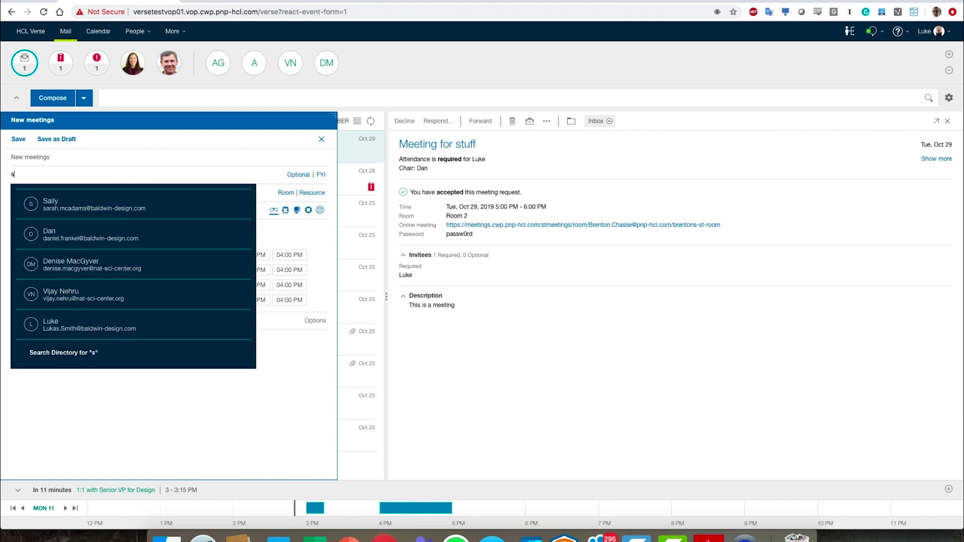
{"action": "type", "text": "all"}
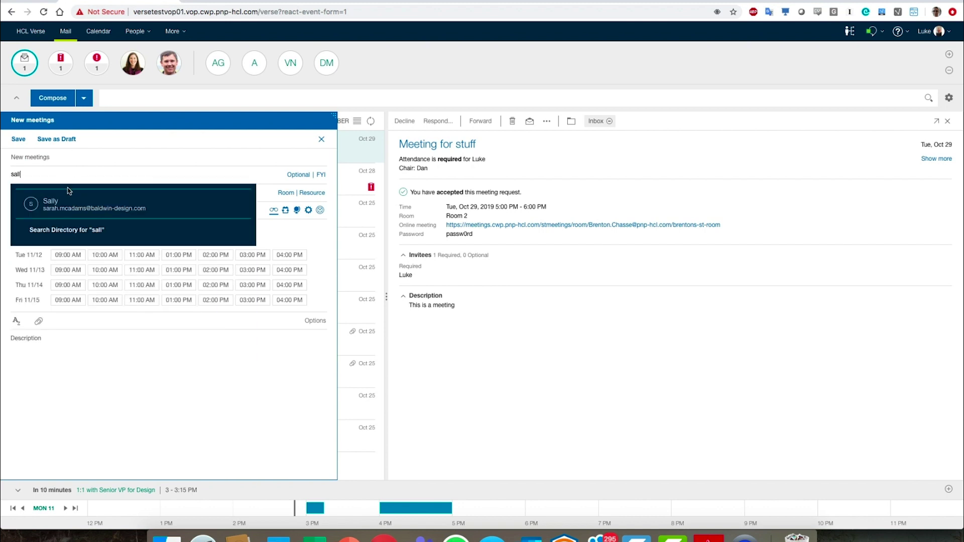
{"action": "left_click", "coordinate": [63, 207]}
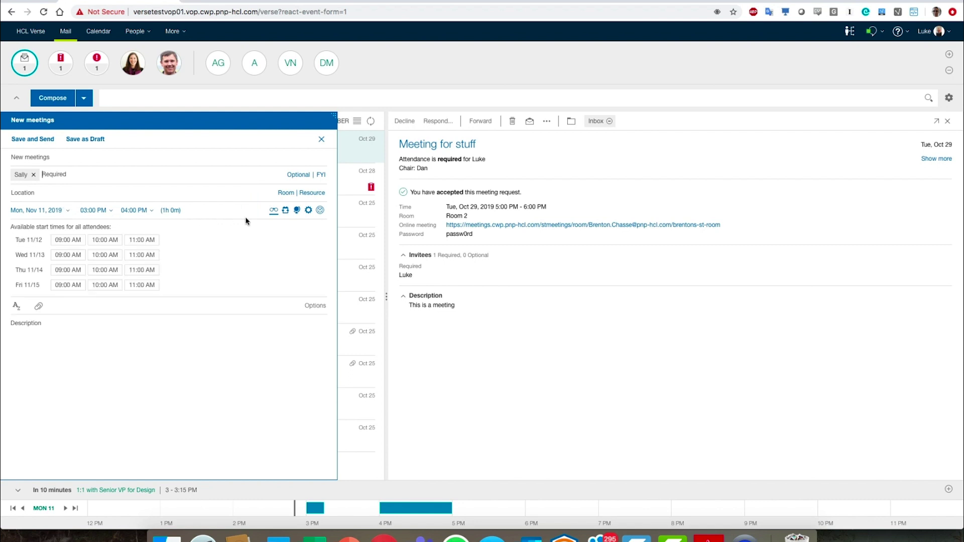
Make the meeting repeat weekly, show Eastern start and end time zones, then close the form.
{"action": "left_click", "coordinate": [285, 211]}
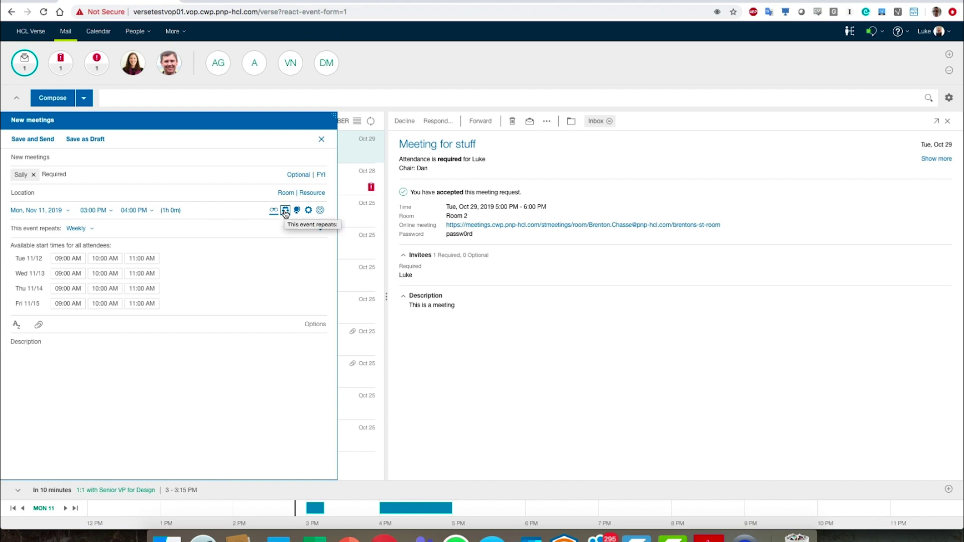
{"action": "left_click", "coordinate": [297, 210]}
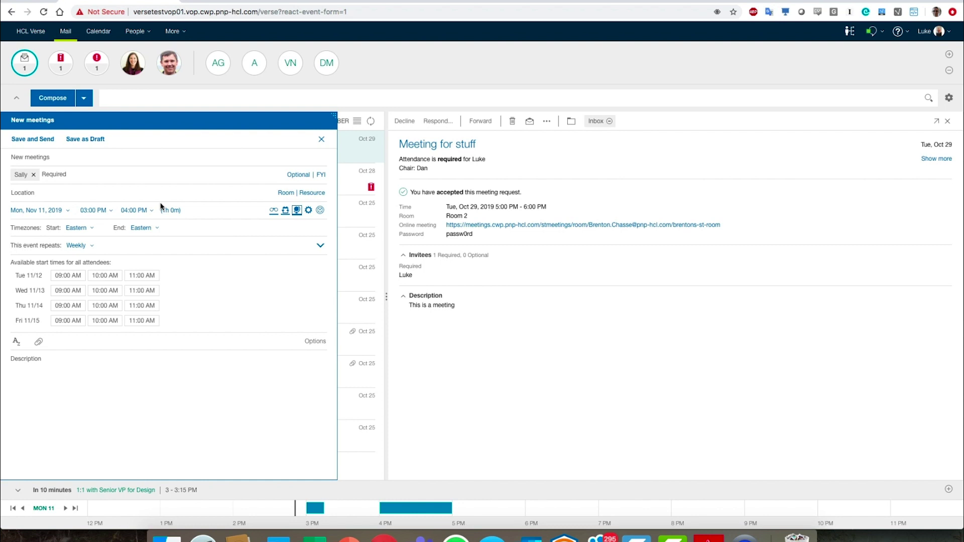
{"action": "left_click", "coordinate": [322, 140]}
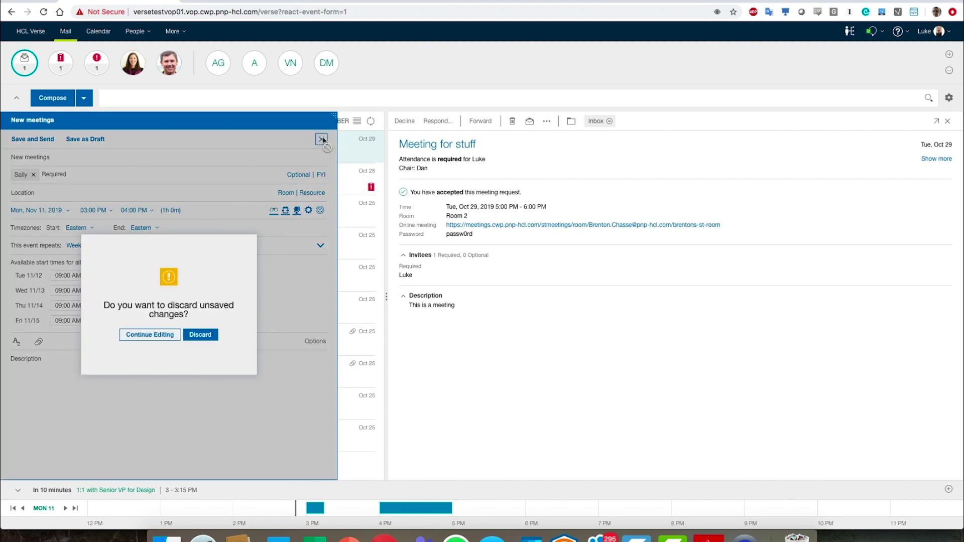
Discard the unsaved weekly meeting and return to the inbox view.
{"action": "left_click", "coordinate": [210, 340]}
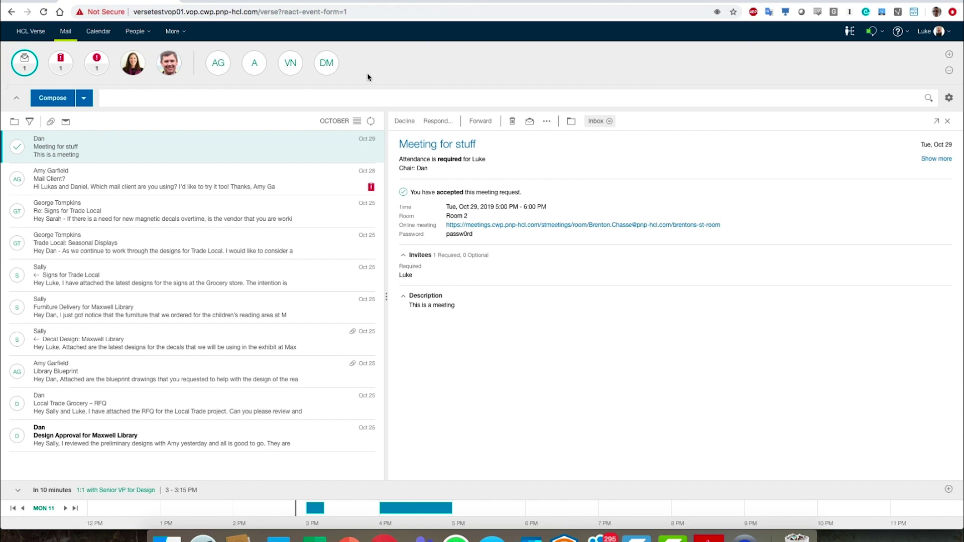
{"action": "mouse_move", "coordinate": [133, 77]}
{"action": "mouse_move", "coordinate": [170, 63]}
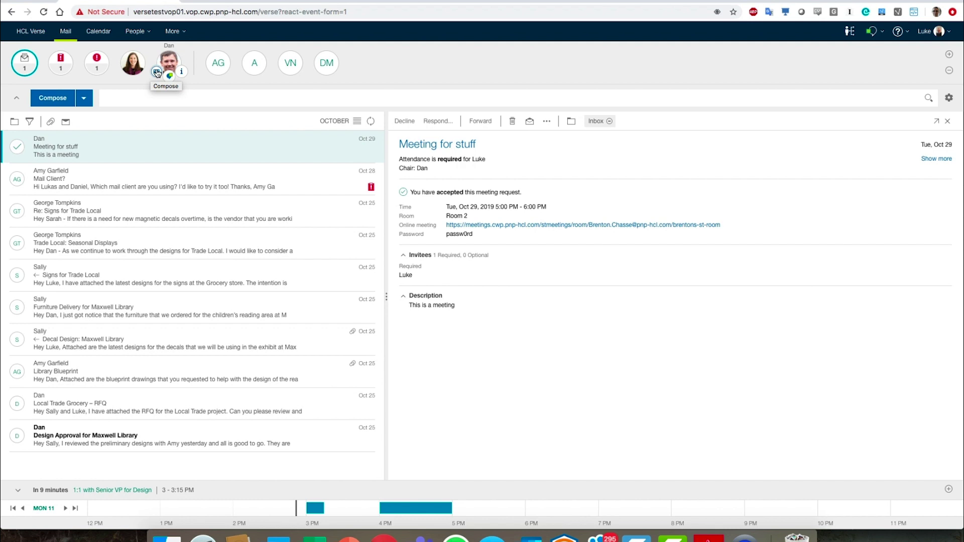
{"action": "left_click", "coordinate": [157, 73]}
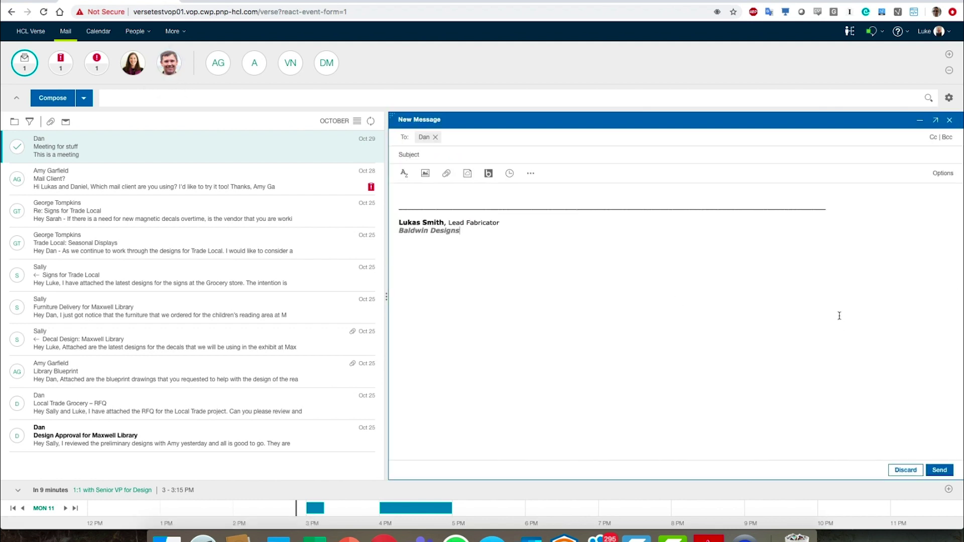
{"action": "left_click", "coordinate": [949, 120]}
{"action": "mouse_move", "coordinate": [149, 65]}
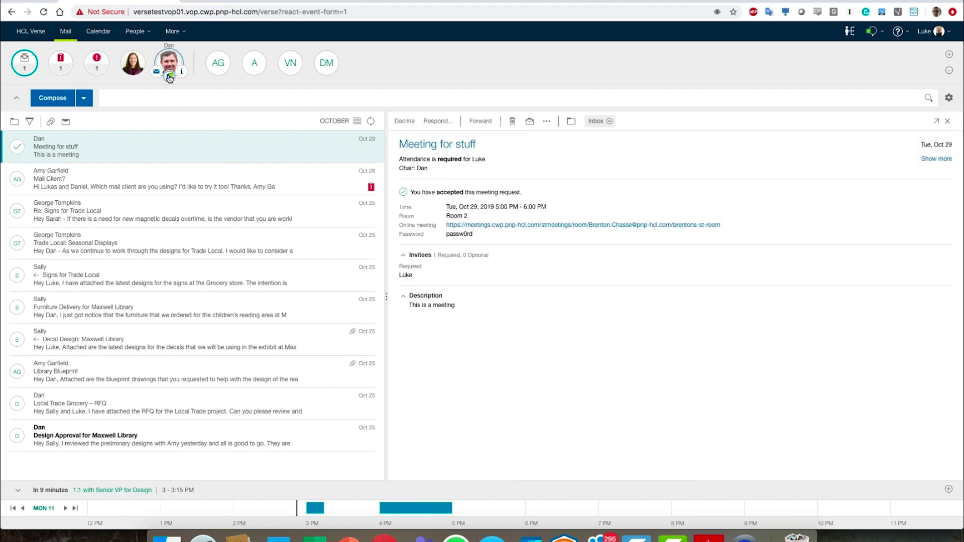
{"action": "left_click", "coordinate": [170, 77]}
{"action": "mouse_move", "coordinate": [181, 74]}
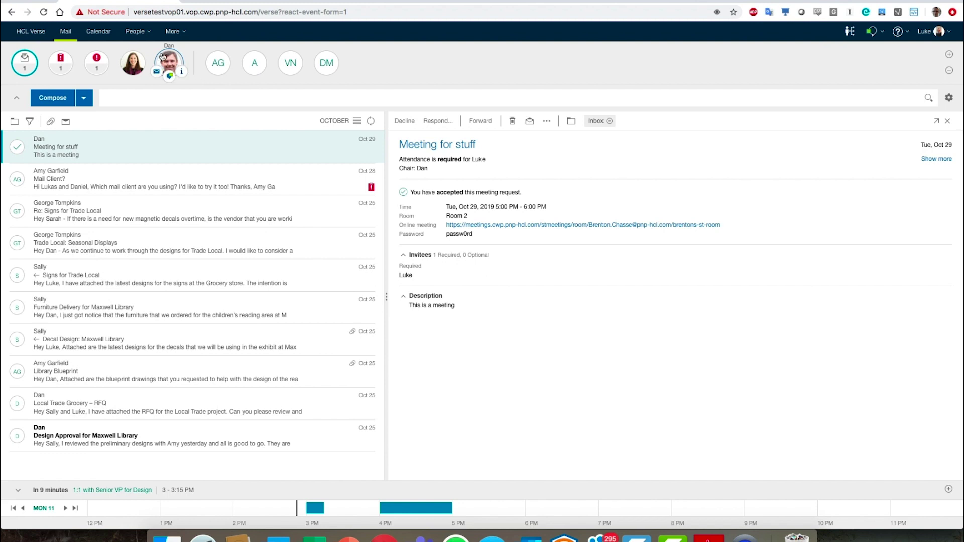
{"action": "left_click", "coordinate": [181, 74]}
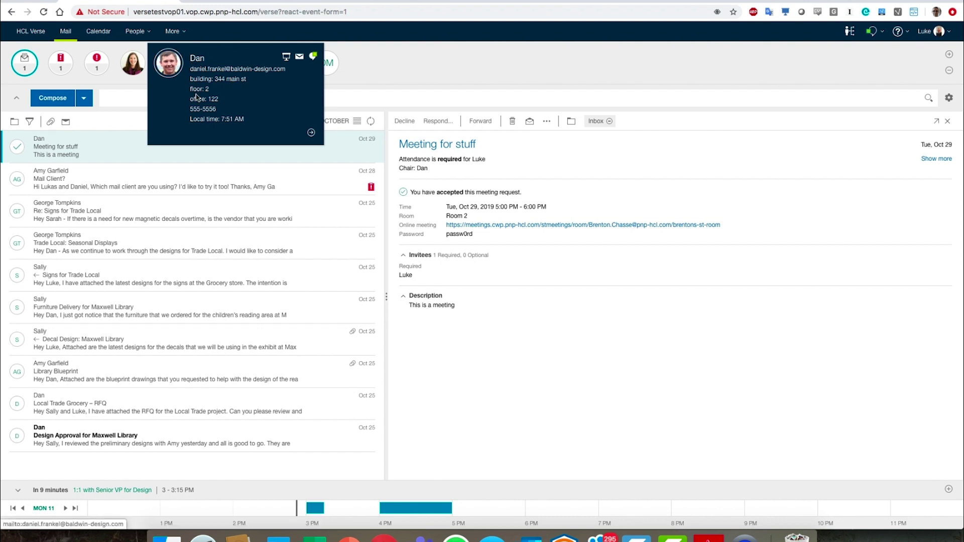
{"action": "left_click", "coordinate": [311, 133]}
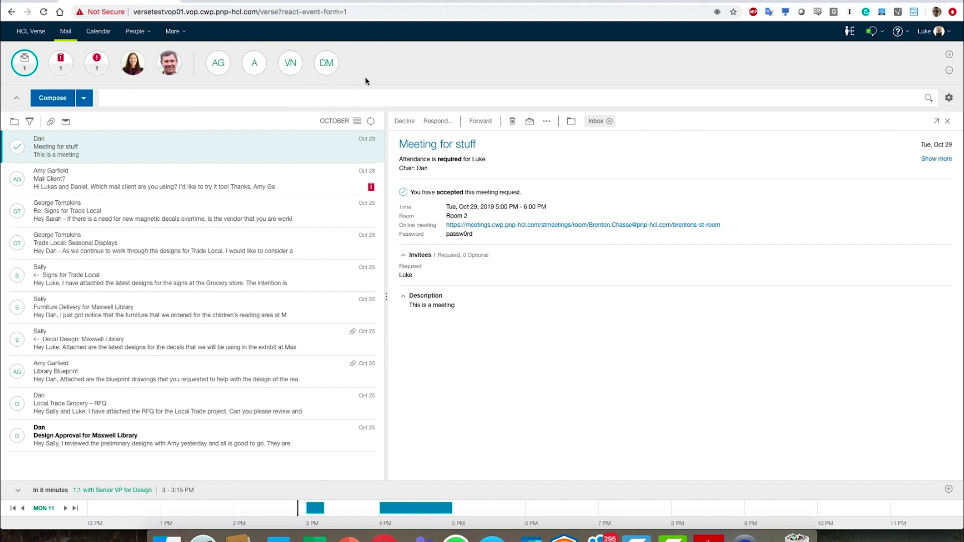
Move the first initials-only contact into the favourites at the front of the Important to Me bar.
{"action": "mouse_move", "coordinate": [222, 70]}
{"action": "mouse_move", "coordinate": [257, 63]}
{"action": "mouse_move", "coordinate": [290, 61]}
{"action": "mouse_move", "coordinate": [337, 61]}
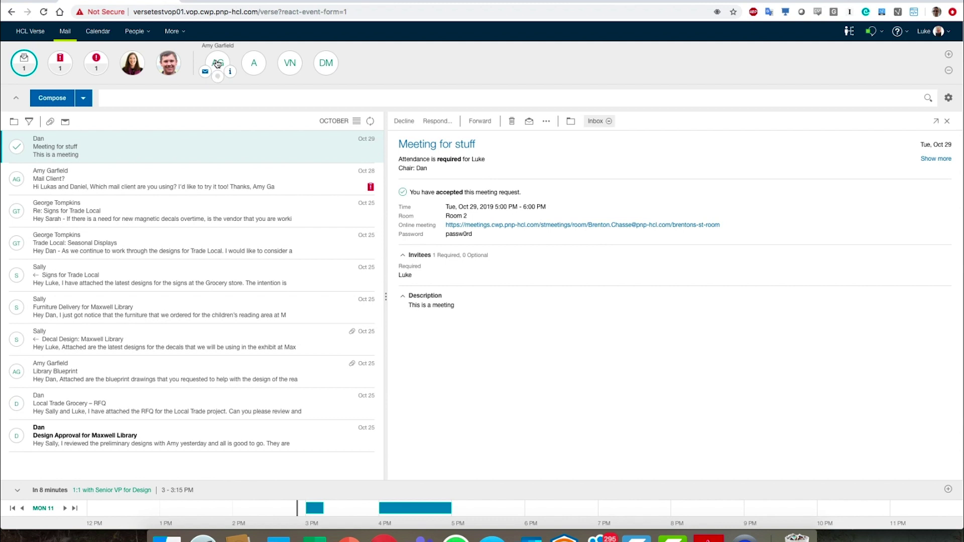
{"action": "left_click_drag", "start_coordinate": [216, 63], "coordinate": [186, 61]}
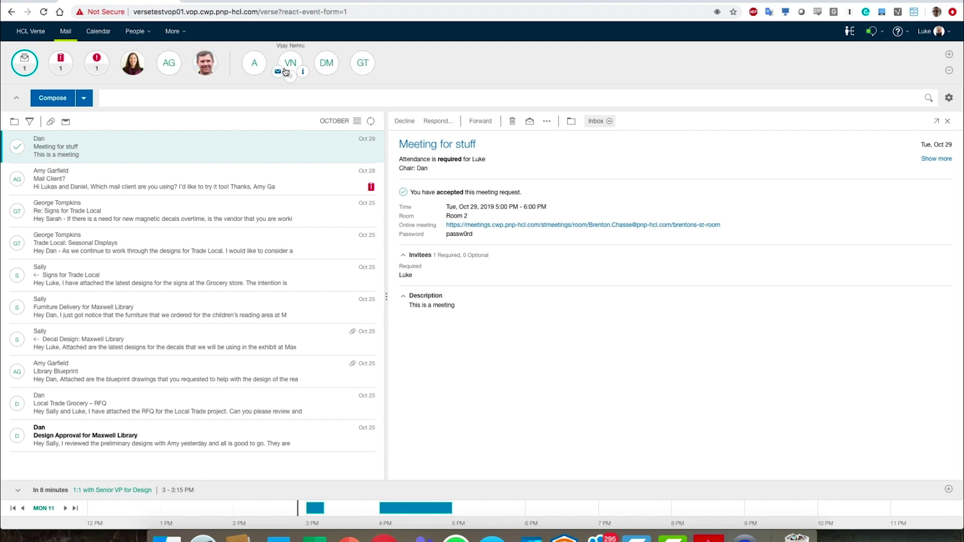
{"action": "mouse_move", "coordinate": [243, 60]}
Open Mail and Calendar Settings from the account menu and start reviewing the Mail section.
{"action": "left_click", "coordinate": [949, 33]}
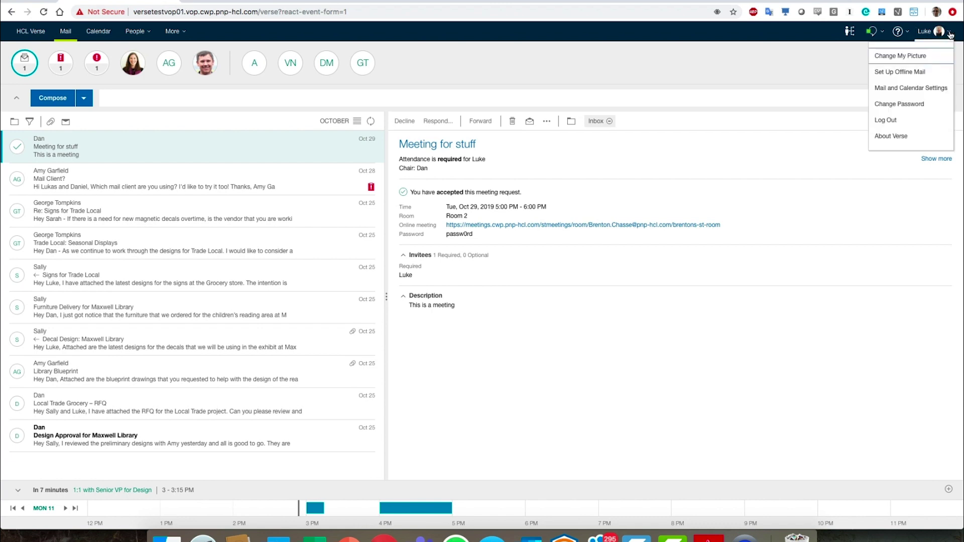
{"action": "left_click", "coordinate": [922, 89]}
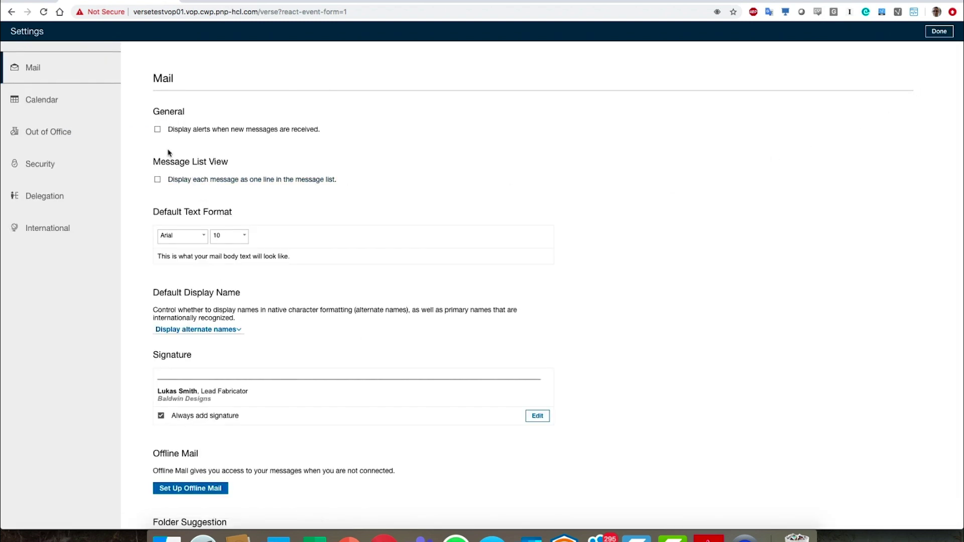
{"action": "scroll", "coordinate": [284, 195], "scroll_direction": "down", "scroll_amount": 1}
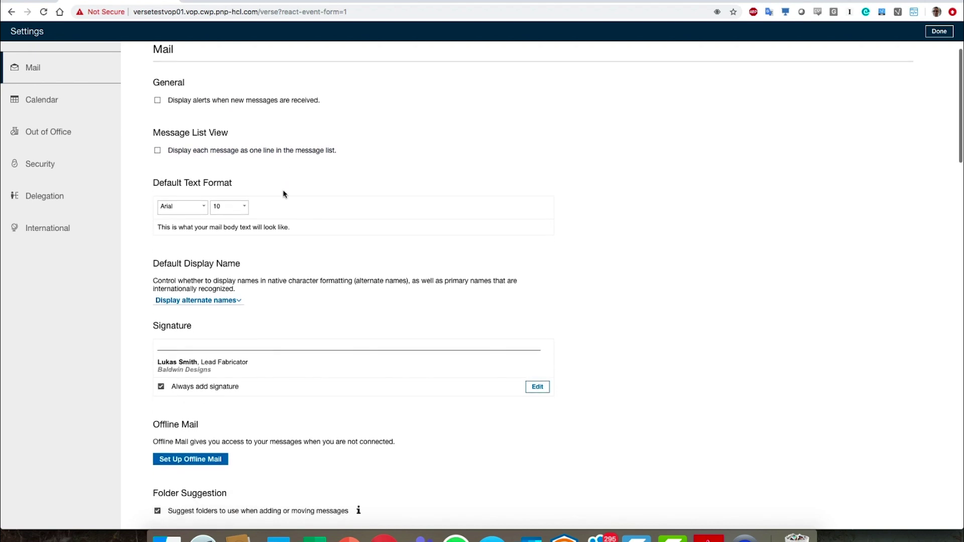
{"action": "scroll", "coordinate": [283, 195], "scroll_direction": "down", "scroll_amount": 2}
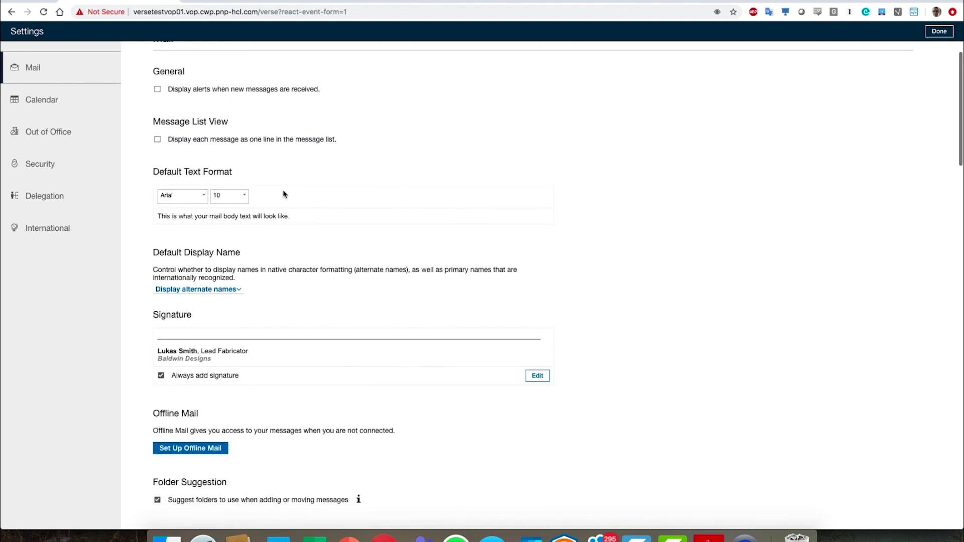
{"action": "scroll", "coordinate": [283, 194], "scroll_direction": "down", "scroll_amount": 8}
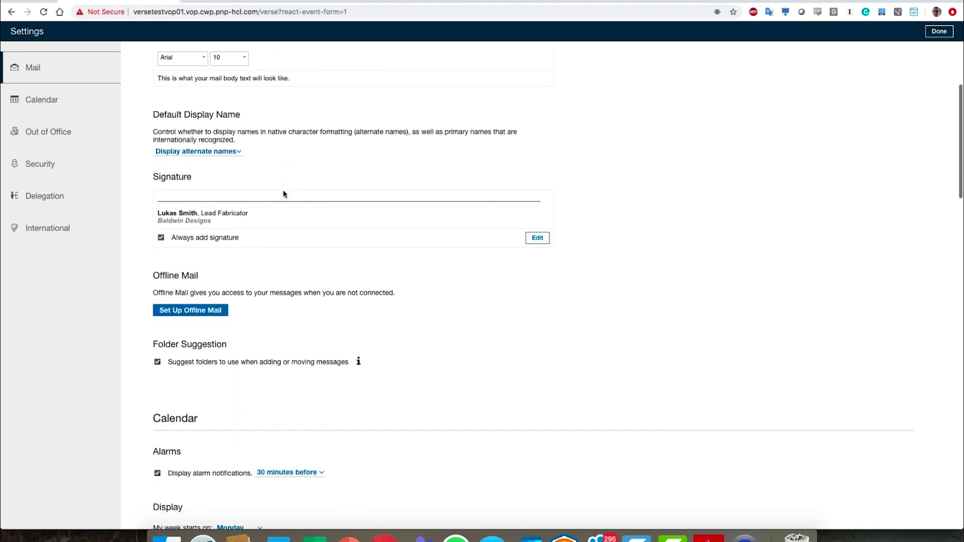
{"action": "scroll", "coordinate": [283, 194], "scroll_direction": "down", "scroll_amount": 9}
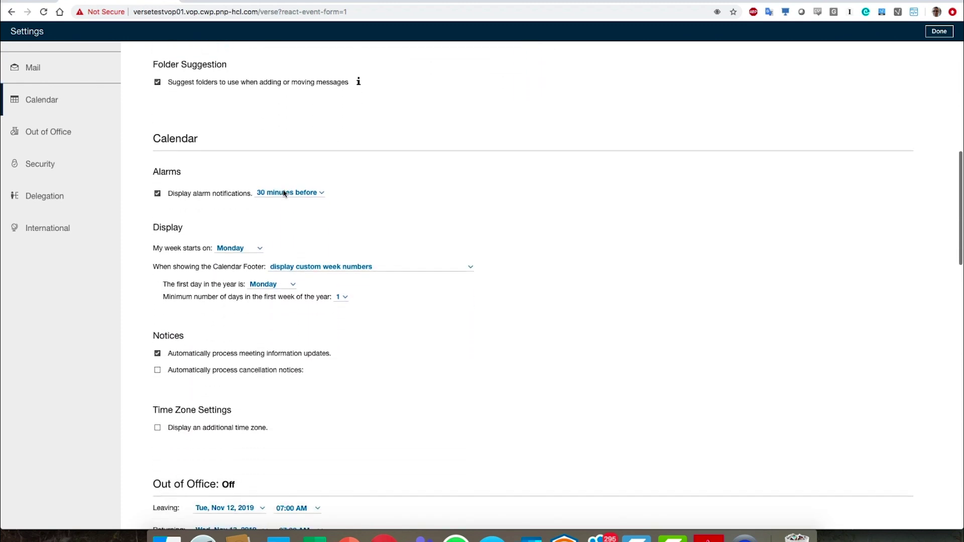
Look through the remaining settings sections down to International, then close the settings.
{"action": "scroll", "coordinate": [283, 193], "scroll_direction": "down", "scroll_amount": 7}
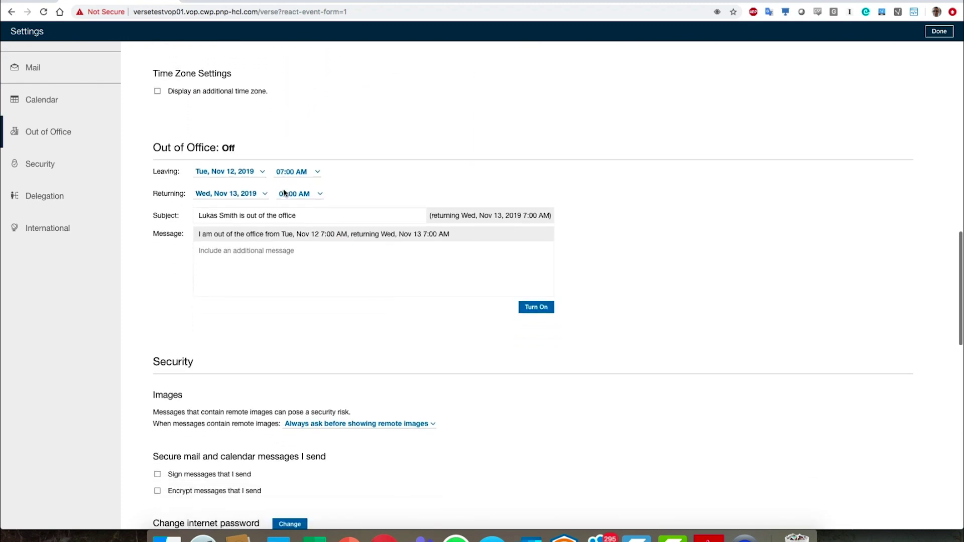
{"action": "scroll", "coordinate": [284, 193], "scroll_direction": "down", "scroll_amount": 5}
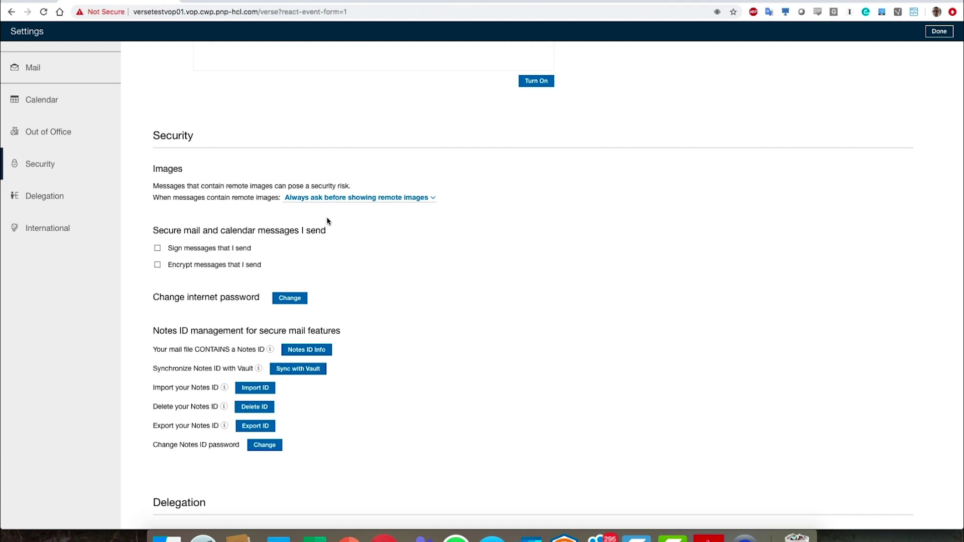
{"action": "scroll", "coordinate": [327, 221], "scroll_direction": "down", "scroll_amount": 3}
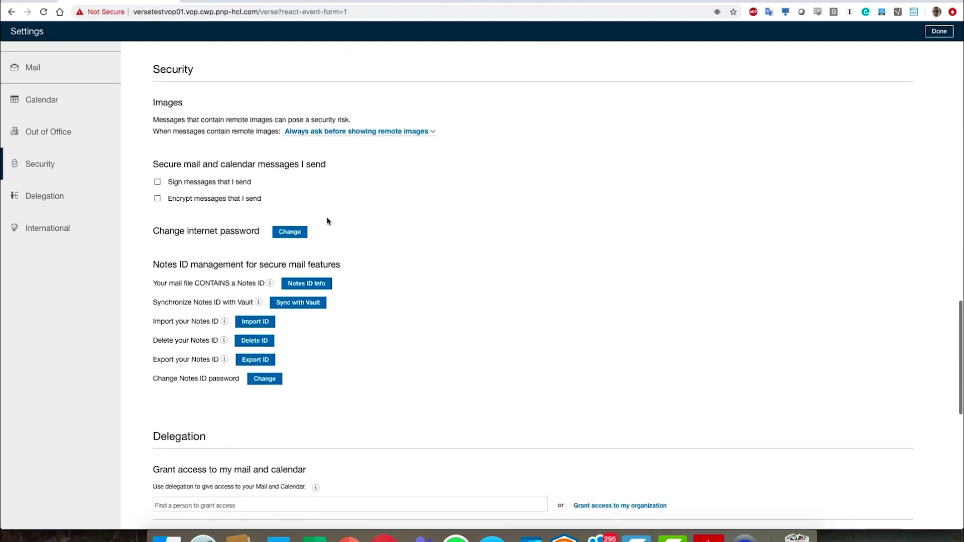
{"action": "scroll", "coordinate": [328, 221], "scroll_direction": "down", "scroll_amount": 5}
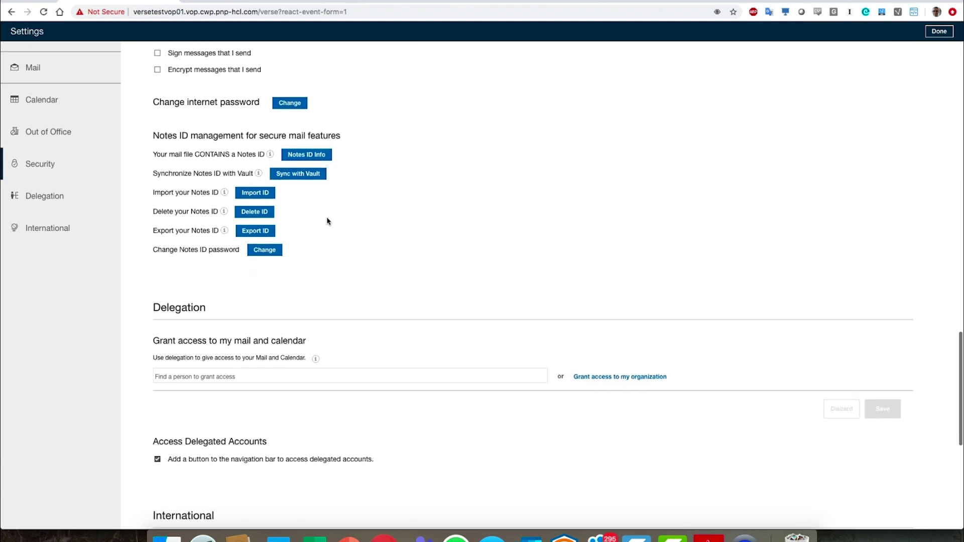
{"action": "scroll", "coordinate": [327, 221], "scroll_direction": "down", "scroll_amount": 4}
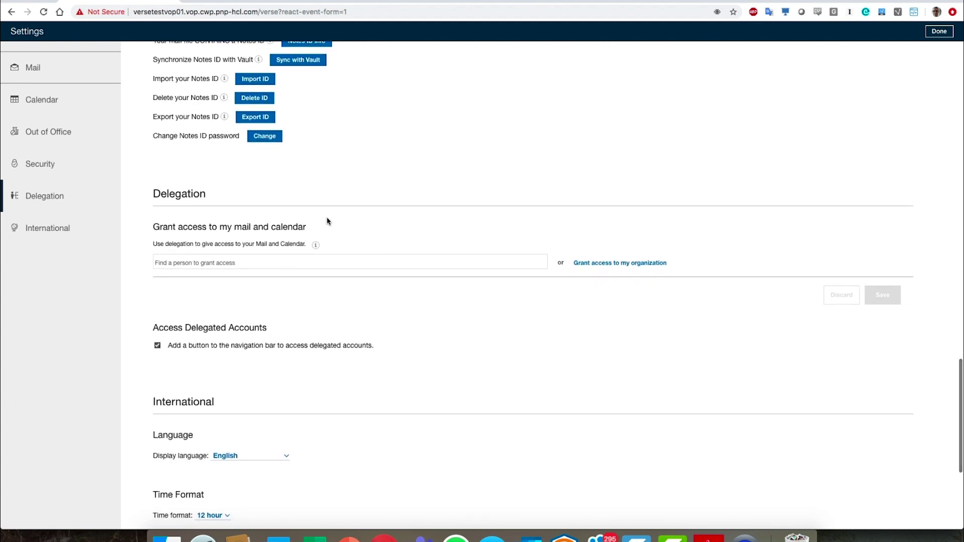
{"action": "scroll", "coordinate": [328, 221], "scroll_direction": "down", "scroll_amount": 1}
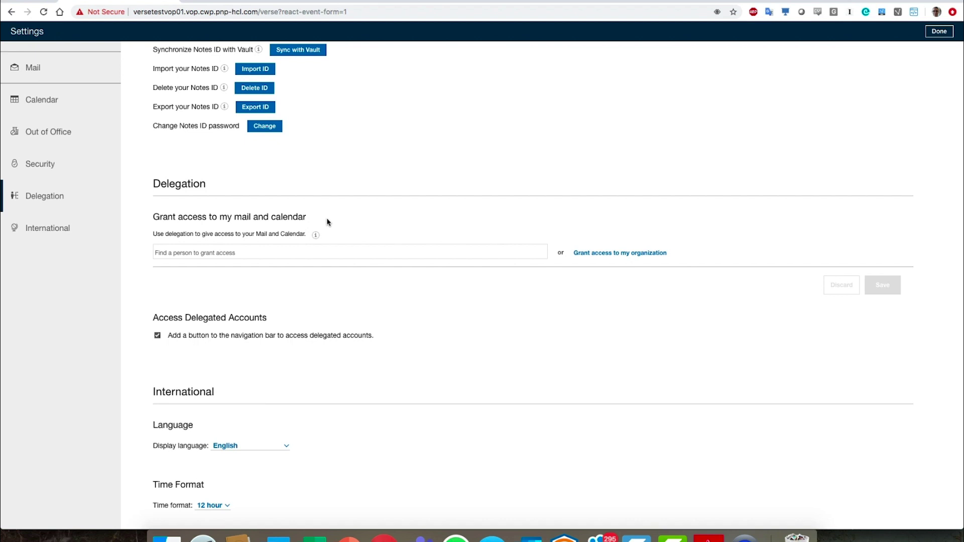
{"action": "left_click", "coordinate": [939, 33]}
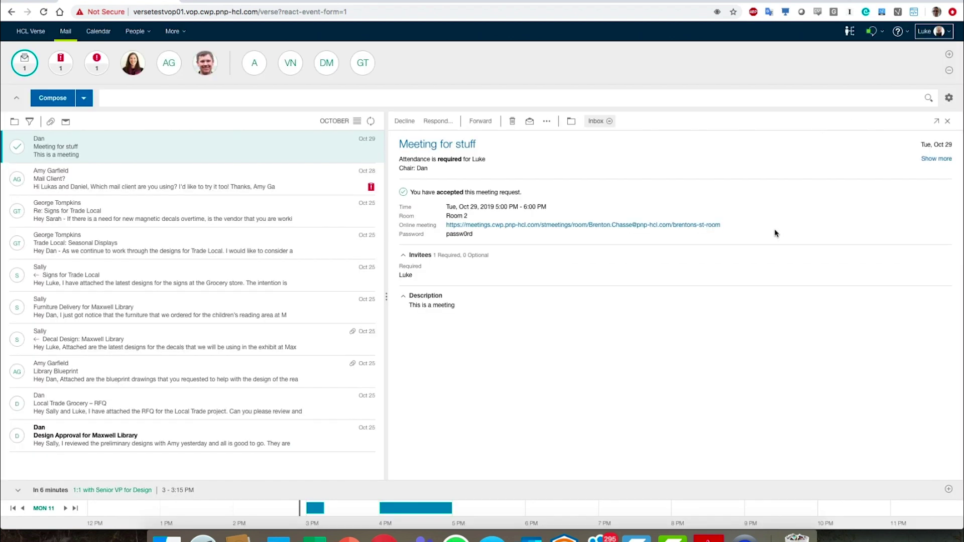